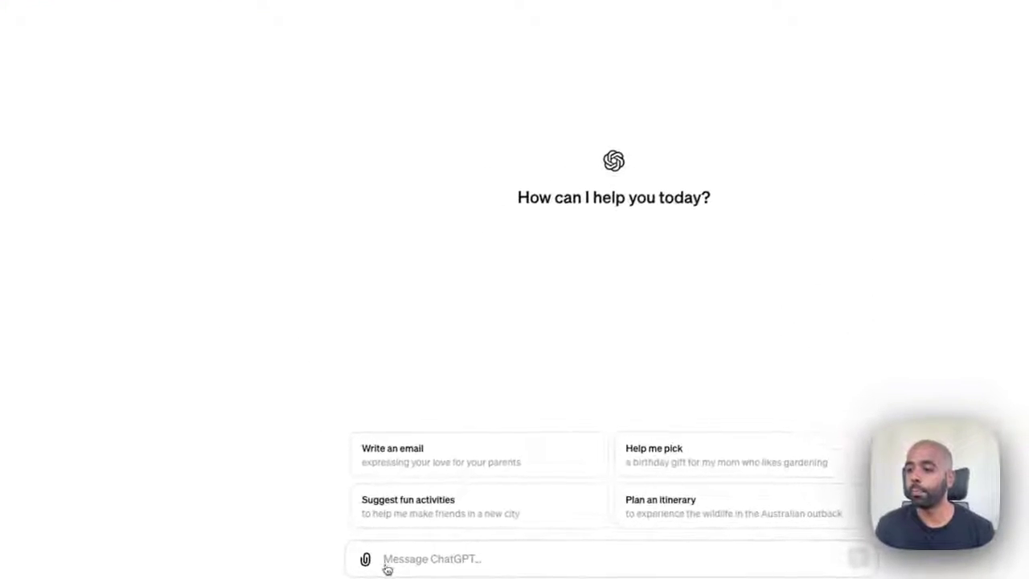
# Step: Attach the portrait photo "Untitled design (4).png" to the new ChatGPT message and check its enlarged preview
pyautogui.click(365, 559)
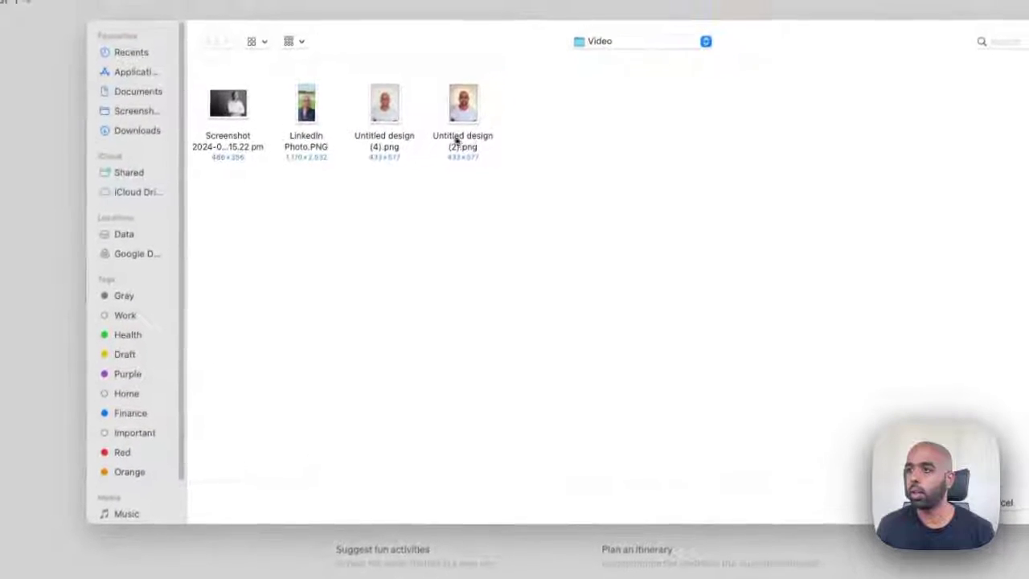
pyautogui.doubleClick(393, 120)
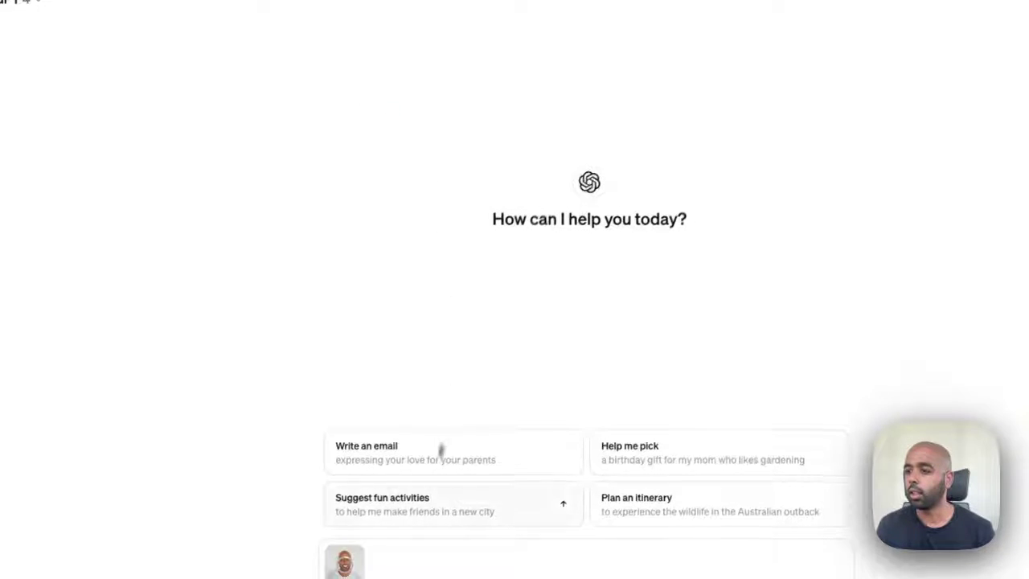
pyautogui.click(354, 537)
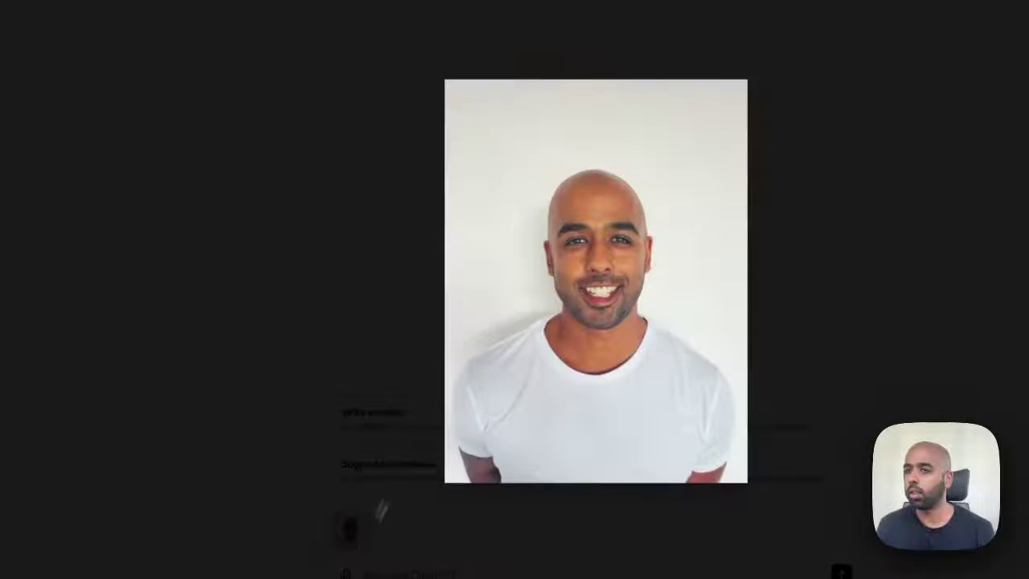
pyautogui.click(187, 86)
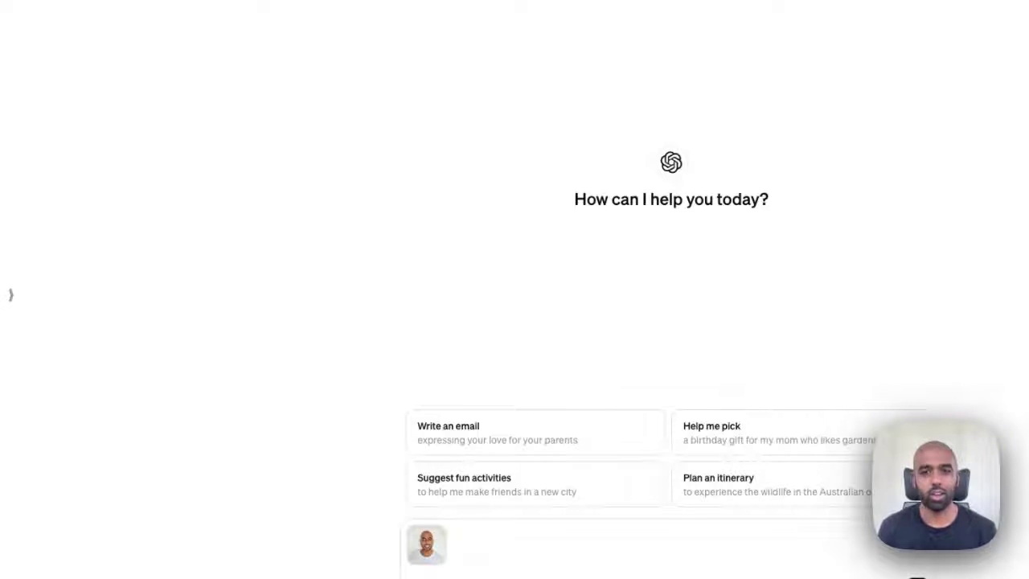
# Step: Ask for a description of the person's complexion, age, race, eye, lip and body shape, hair style and distinguishing features for an image prompt, without the background
pyautogui.click(478, 535)
pyautogui.write("Analyse this picture of a person describing their  skin complexion, age, race, eye shape, lip shape, body shape, and any distinguishing features. The description you create will be used to create a prompt to generate a new imaged based on the person.  Don't describe the background. Just the person.")
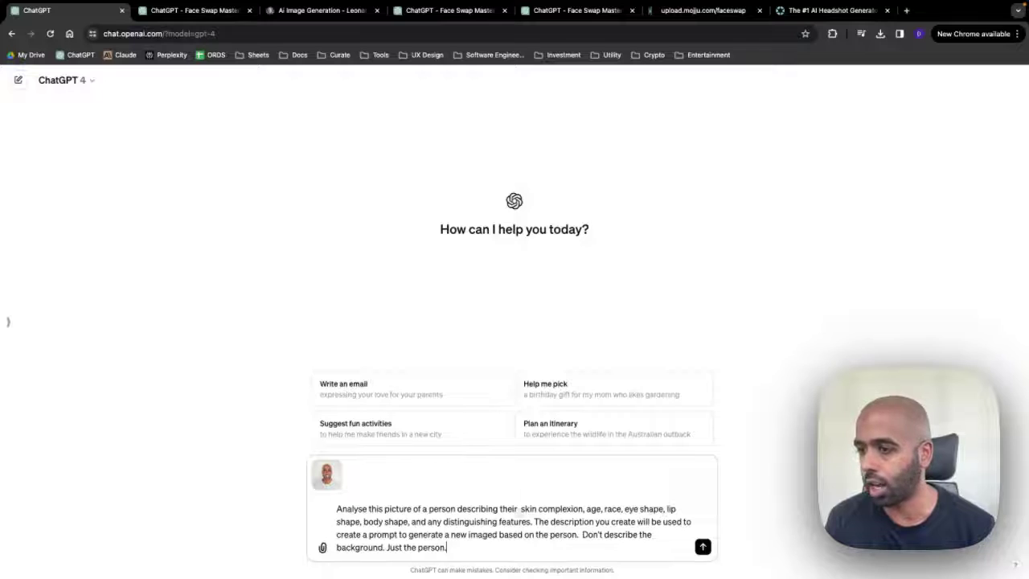
pyautogui.click(411, 521)
pyautogui.write('hair,')
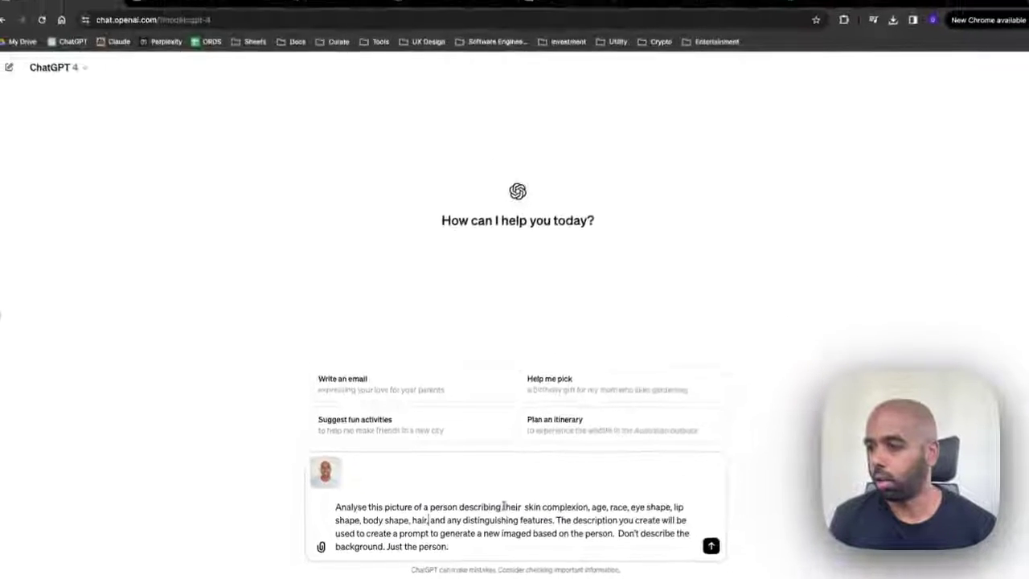
pyautogui.press('BackSpace')
pyautogui.press('BackSpace')
pyautogui.write('style,')
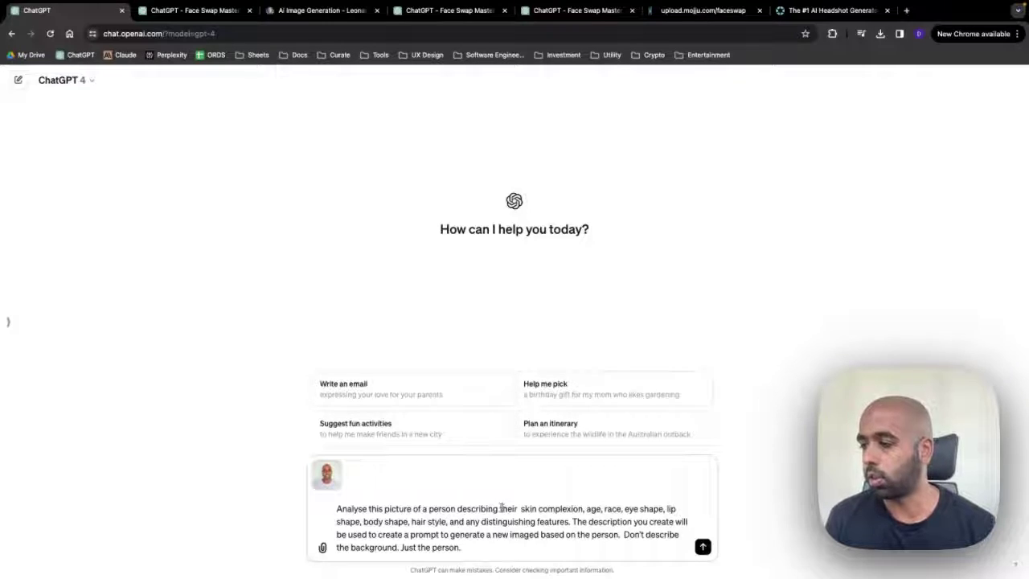
pyautogui.click(564, 543)
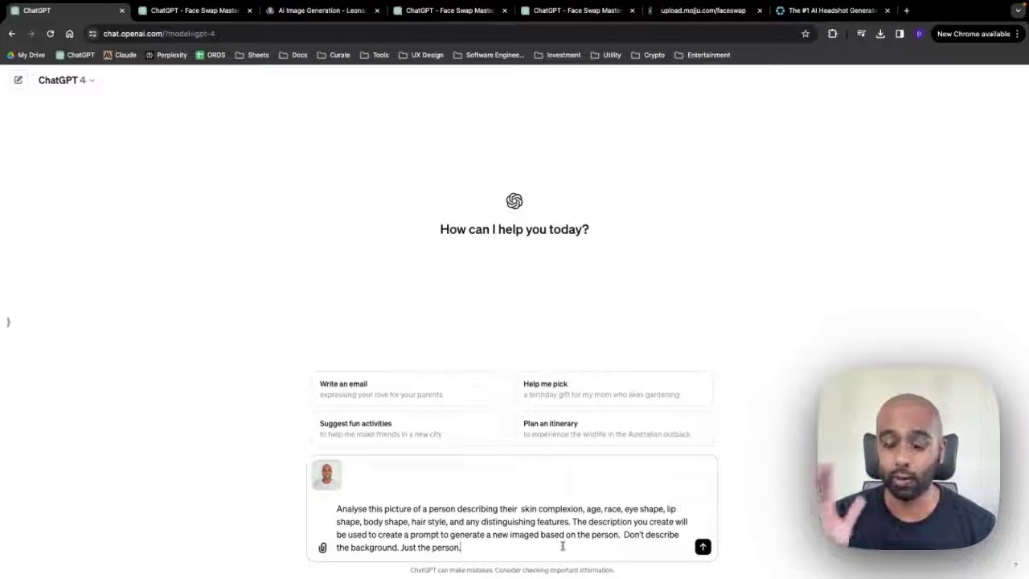
pyautogui.press('Return')
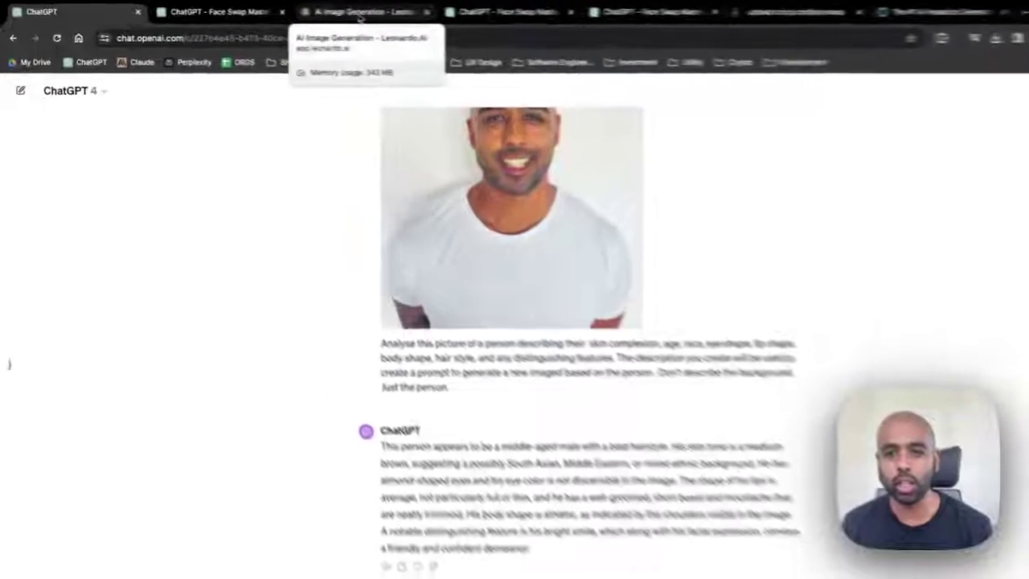
# Step: Switch to Leonardo.Ai and enter "Create a professional LinkedIn profile picture with a professional background for a person with the following characteristics:(insert description)" as the image prompt
pyautogui.click(317, 12)
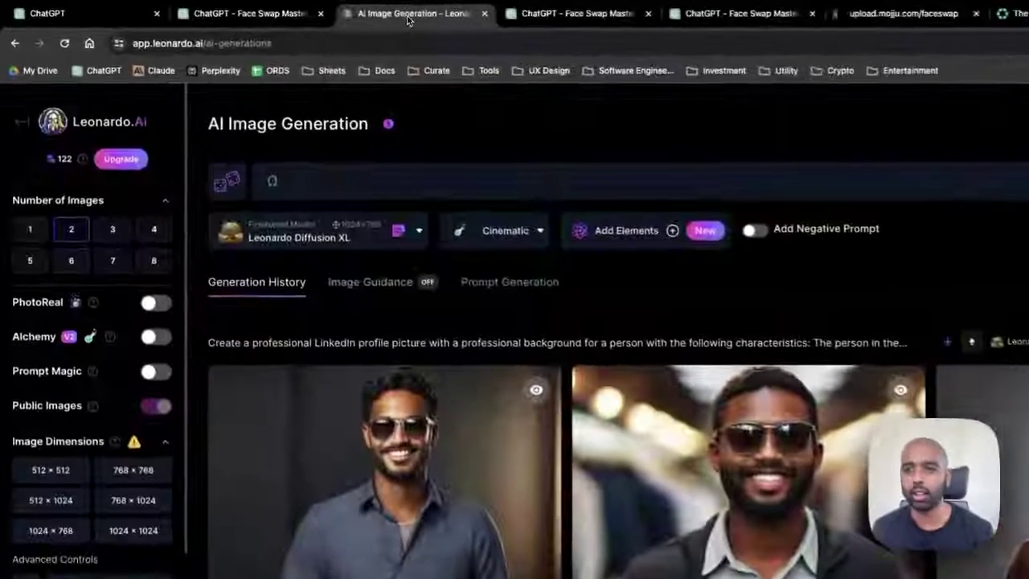
pyautogui.click(89, 126)
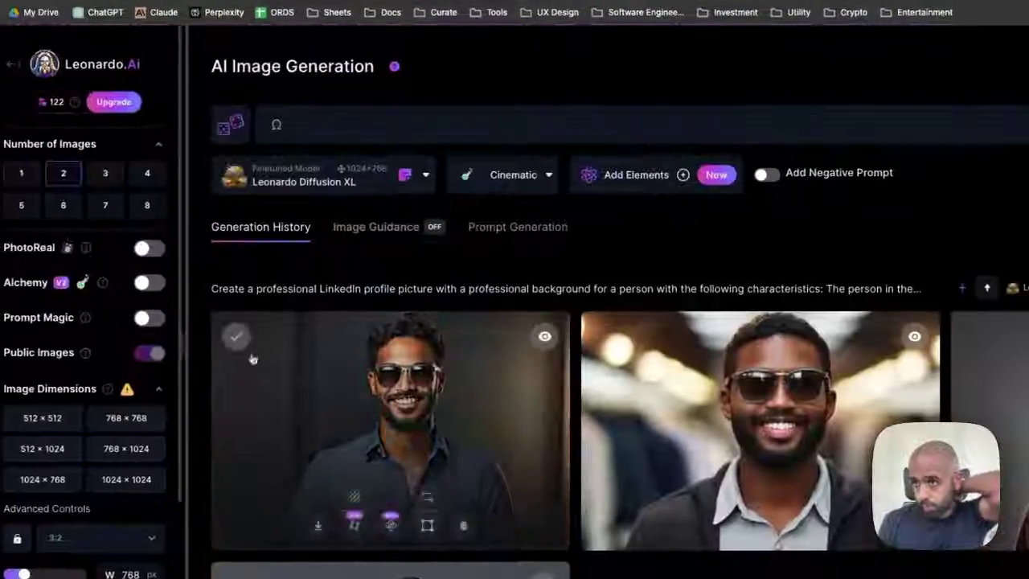
pyautogui.click(344, 127)
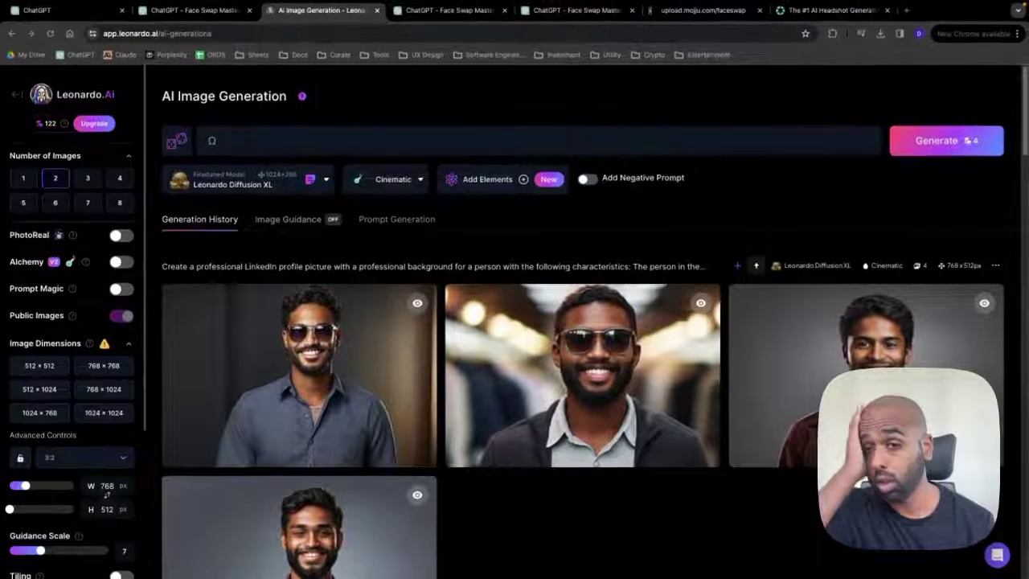
pyautogui.click(234, 151)
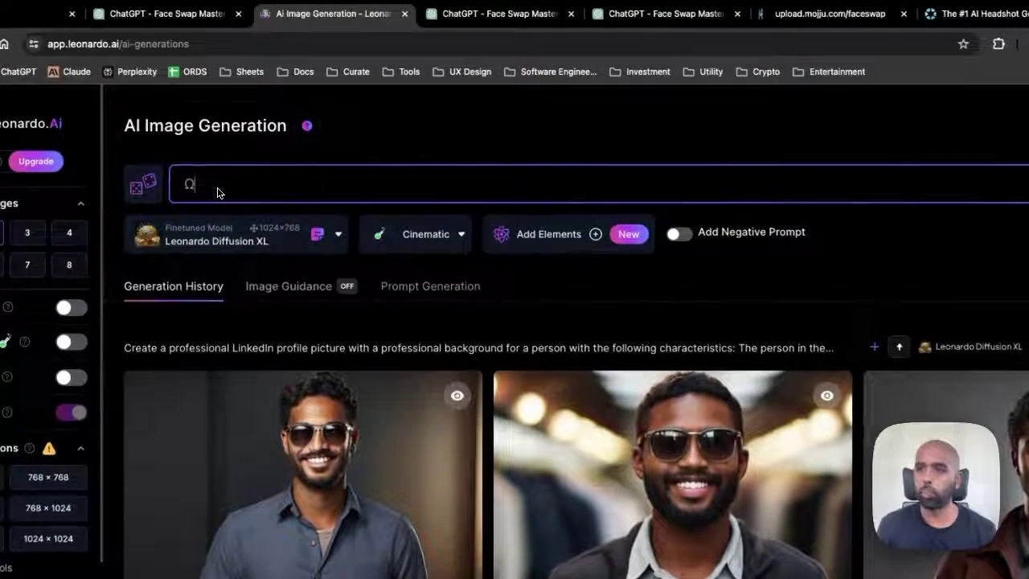
pyautogui.write('Create a professional LinkedIn profile picture with a professional background for a person with the following characteristics: (insert description)')
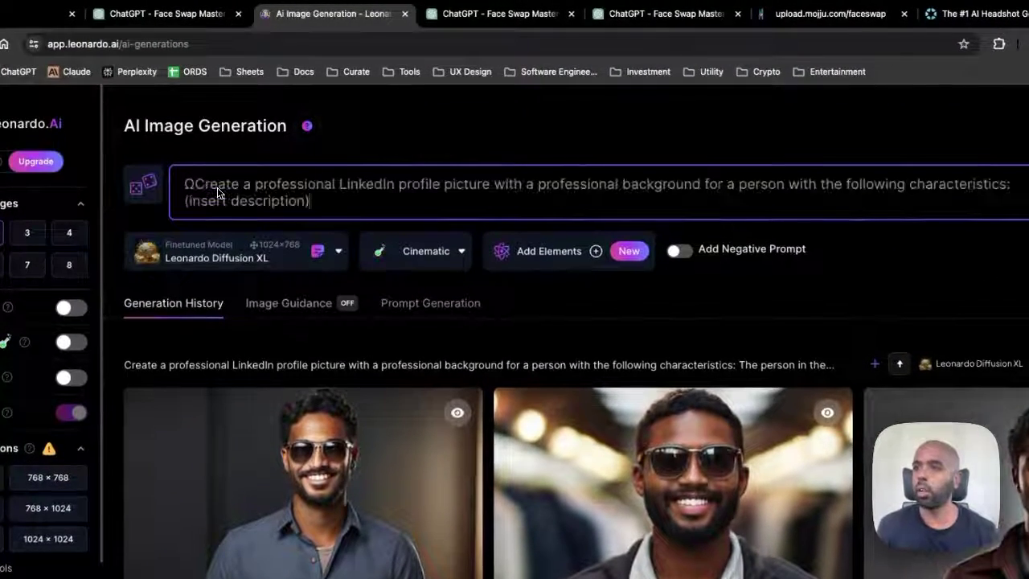
pyautogui.click(198, 185)
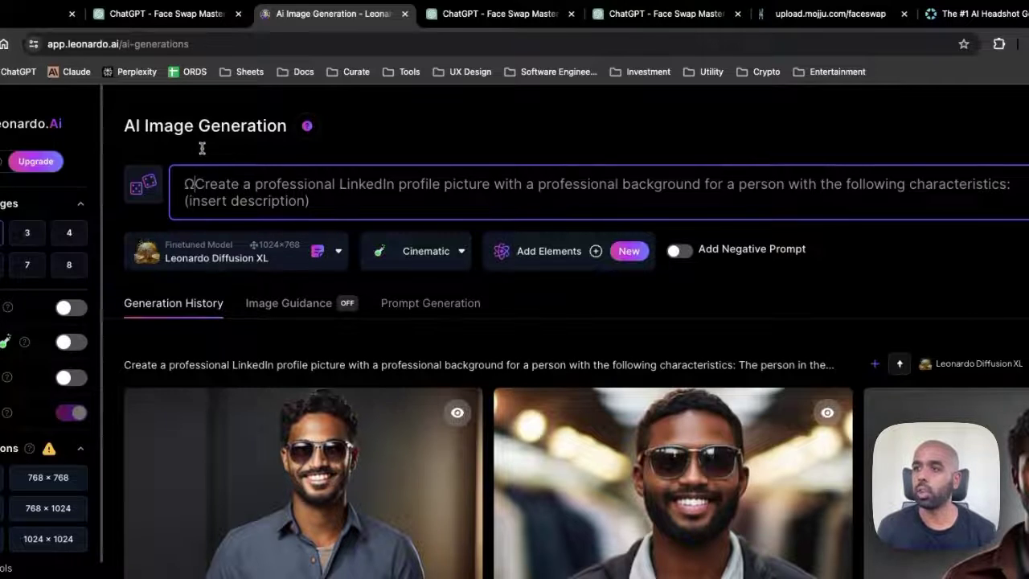
pyautogui.press('BackSpace')
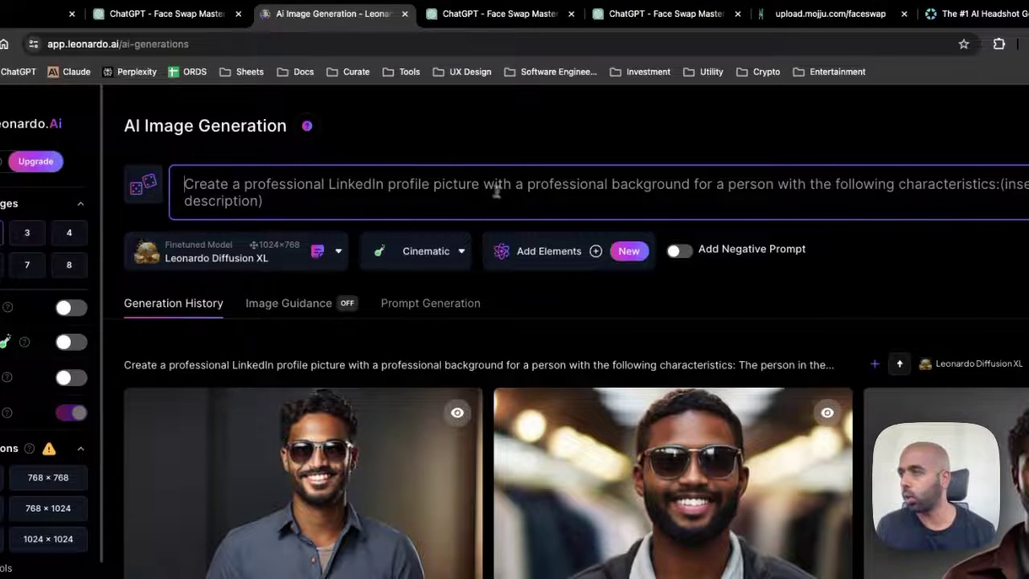
# Step: Remove the placeholder "(insert description)" from the end of the image prompt
pyautogui.click(522, 207)
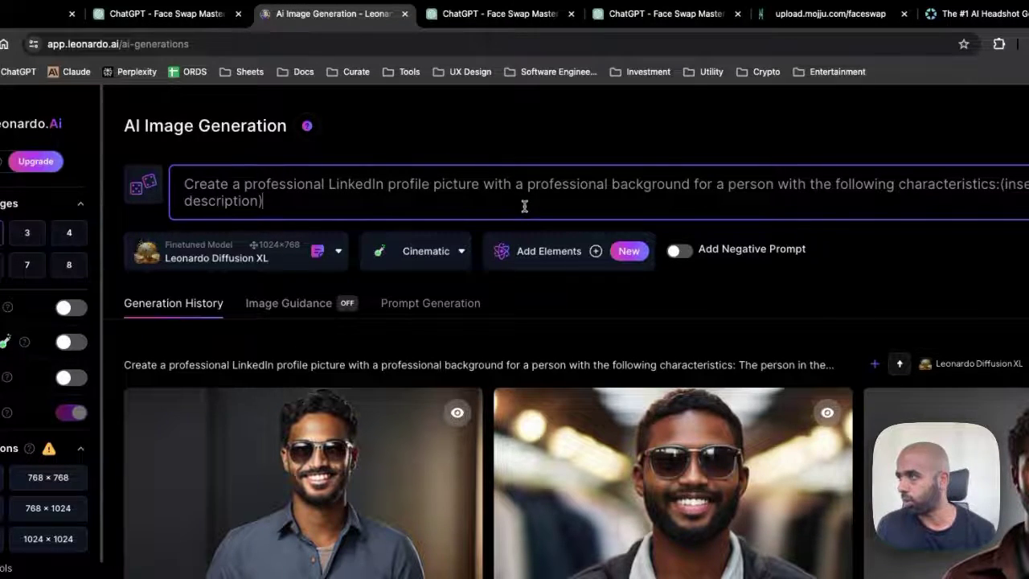
pyautogui.keyDown('shift'); pyautogui.click(1001, 185); pyautogui.keyUp('shift')
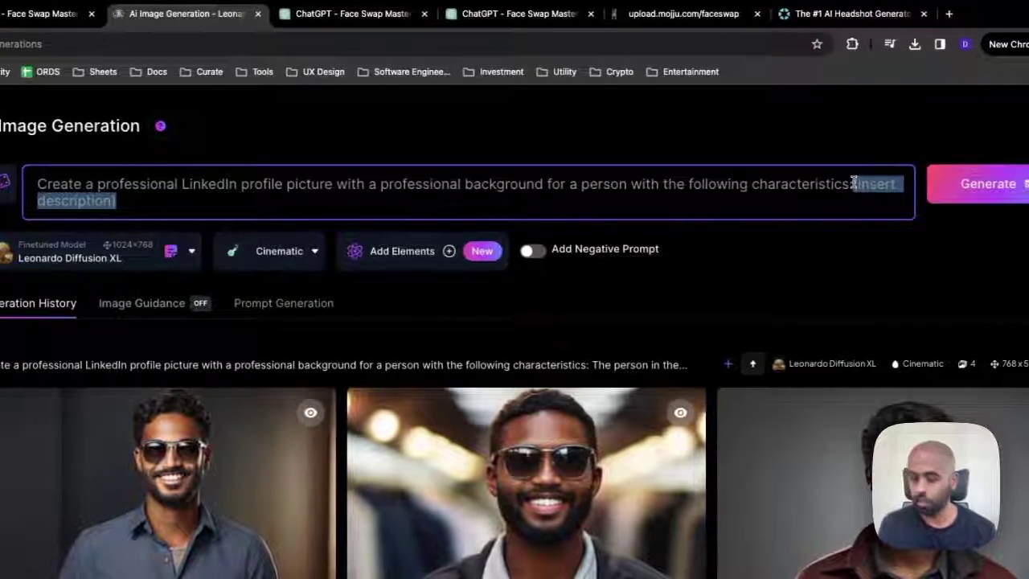
pyautogui.press('BackSpace')
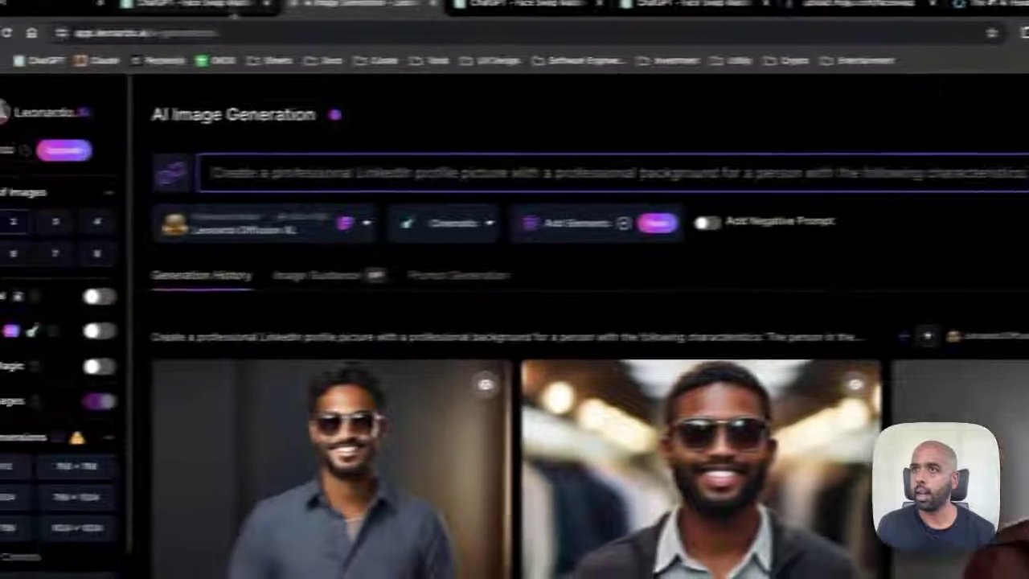
# Step: Switch to ChatGPT, copy the full description of the person, and return to Leonardo.Ai
pyautogui.click(45, 14)
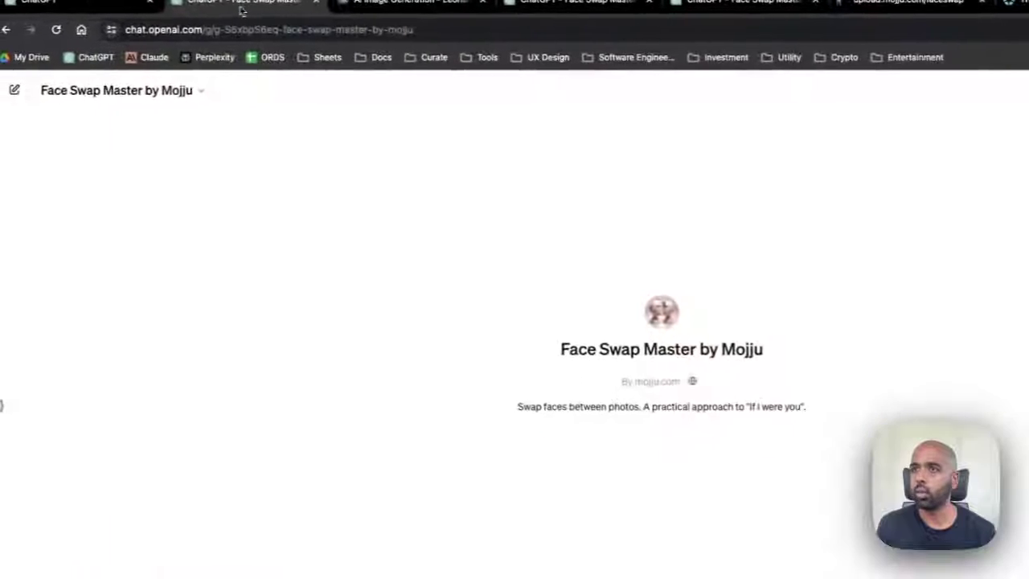
pyautogui.click(115, 12)
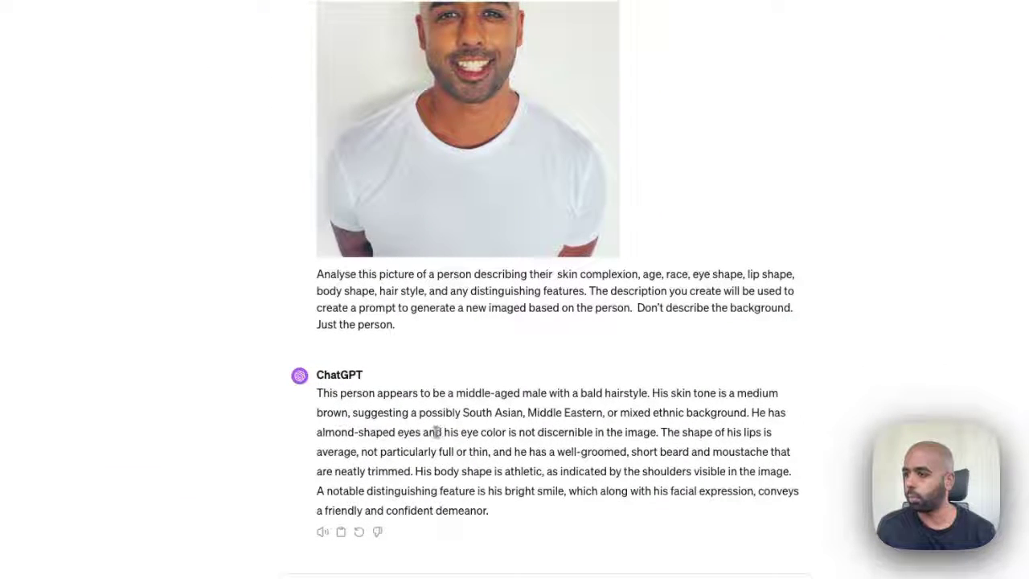
pyautogui.moveTo(322, 393); pyautogui.dragTo(608, 515)
pyautogui.rightClick(603, 488)
pyautogui.click(613, 426)
pyautogui.click(263, 8)
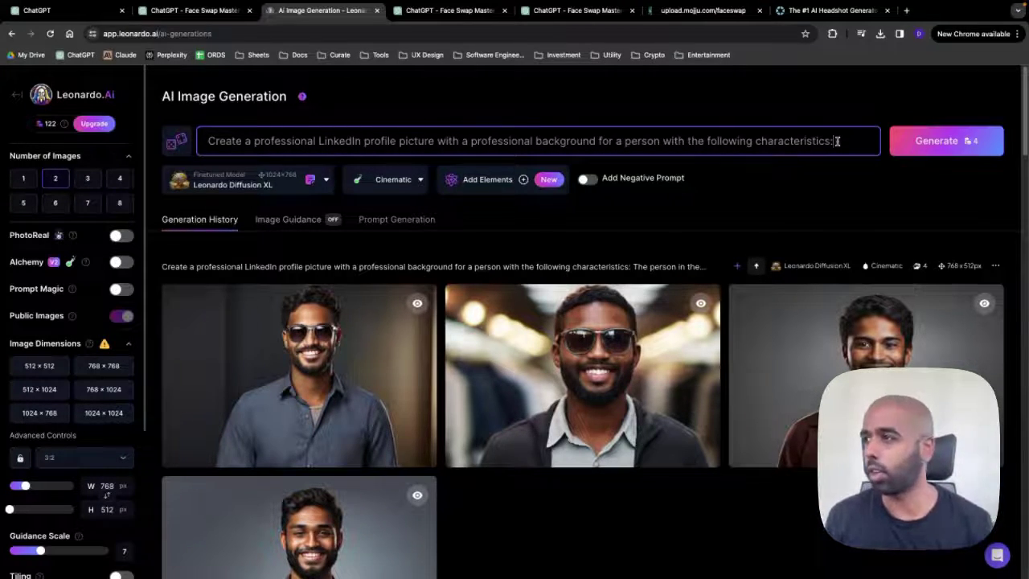
# Step: Reword the prompt's ending to the person's first name followed by "who has the following characteristics." and generate the images
pyautogui.moveTo(837, 140); pyautogui.dragTo(626, 141)
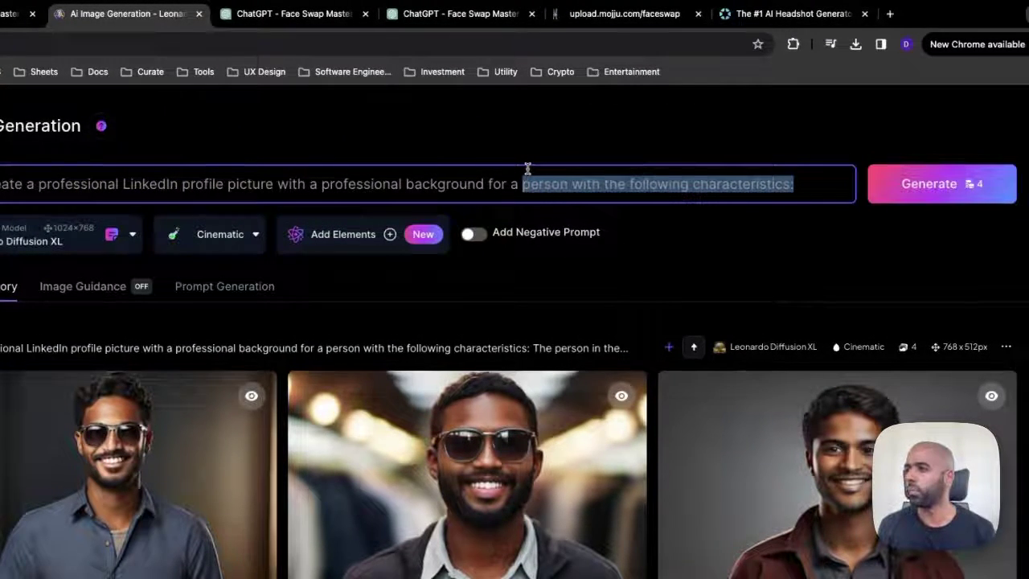
pyautogui.press('BackSpace')
pyautogui.press('BackSpace')
pyautogui.press('BackSpace')
pyautogui.write('Paul who')
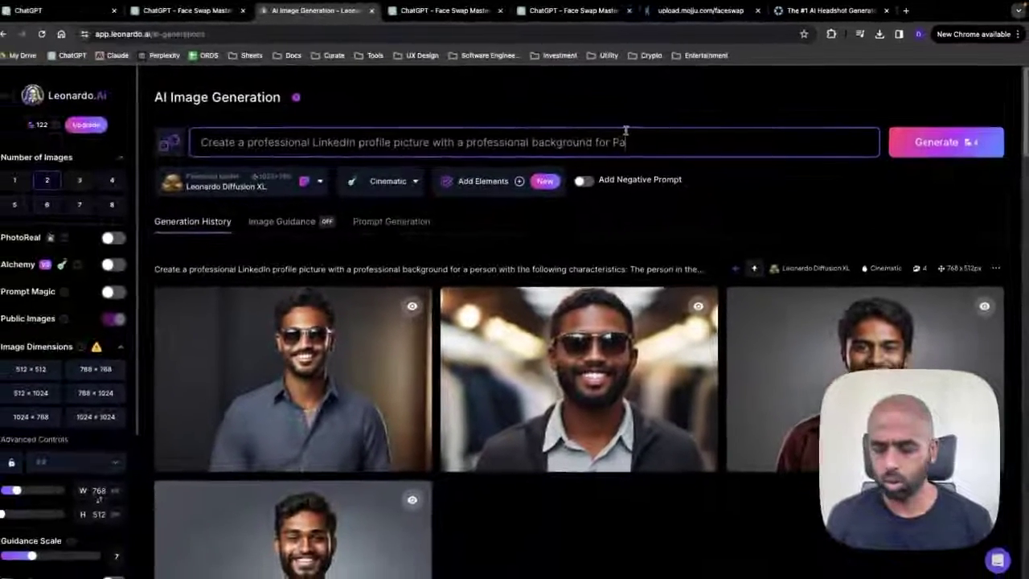
pyautogui.write(' has the foll')
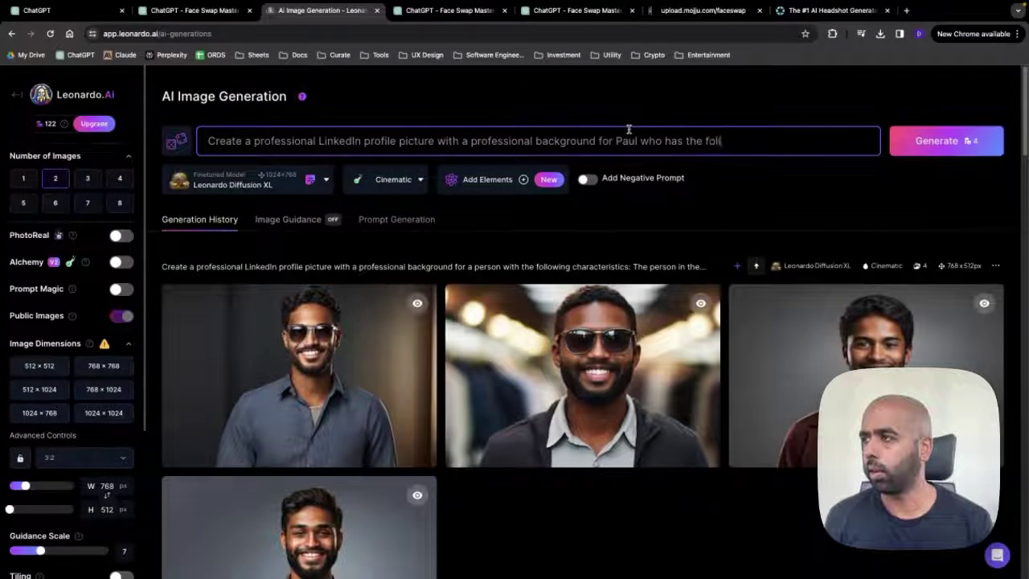
pyautogui.write('owing charac')
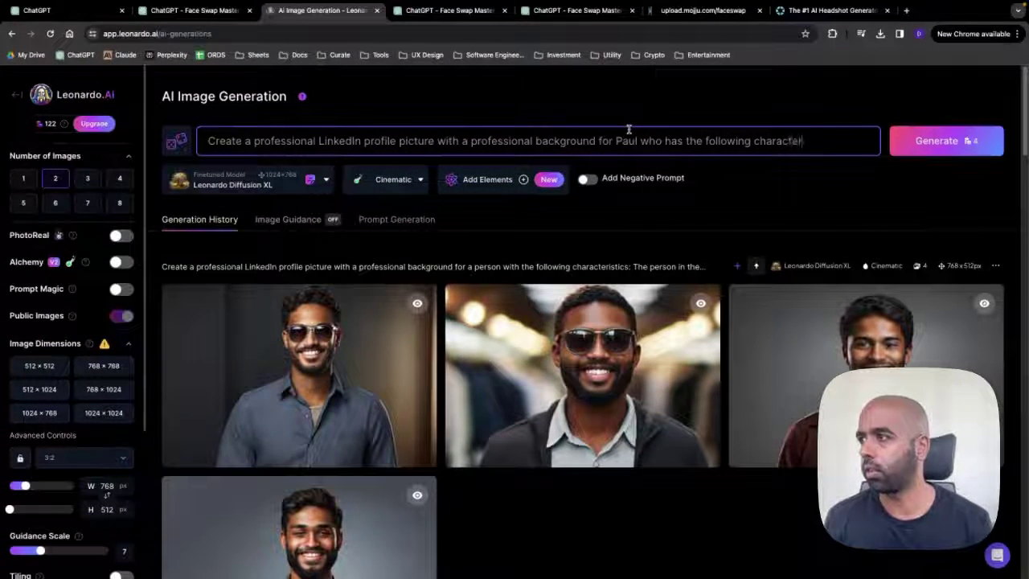
pyautogui.write('teristics.')
pyautogui.press('Return')
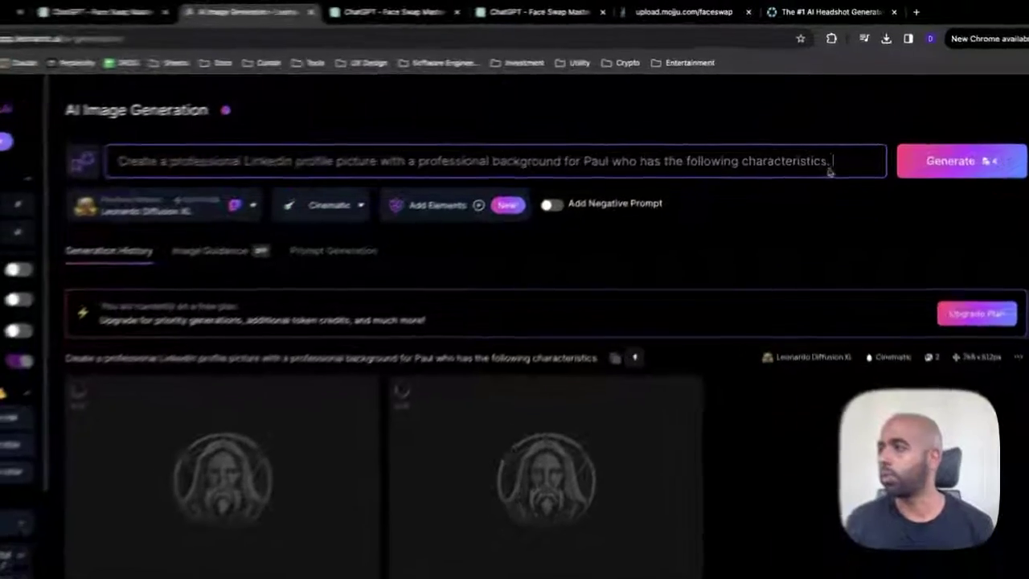
# Step: Clear the prompt, reopen Image Generation from the Leonardo.Ai home page, and put the same LinkedIn profile picture prompt back
pyautogui.hotkey('ctrl', 'a')
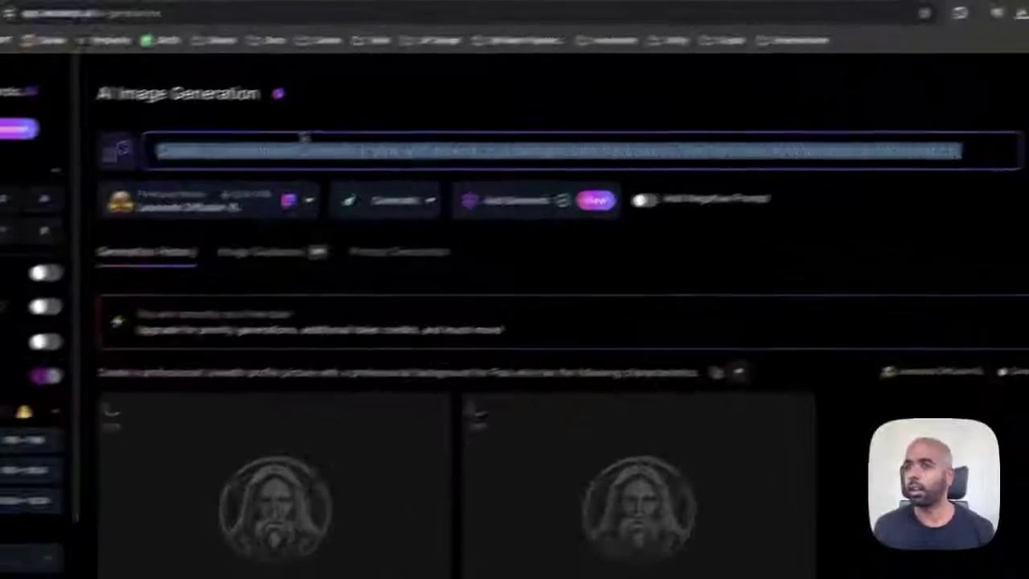
pyautogui.press('BackSpace')
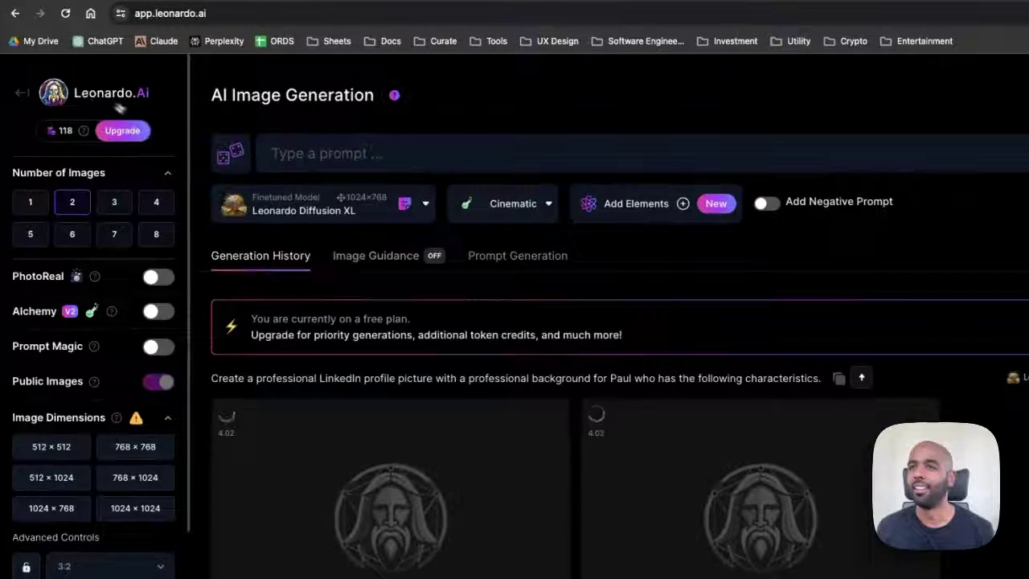
pyautogui.click(117, 106)
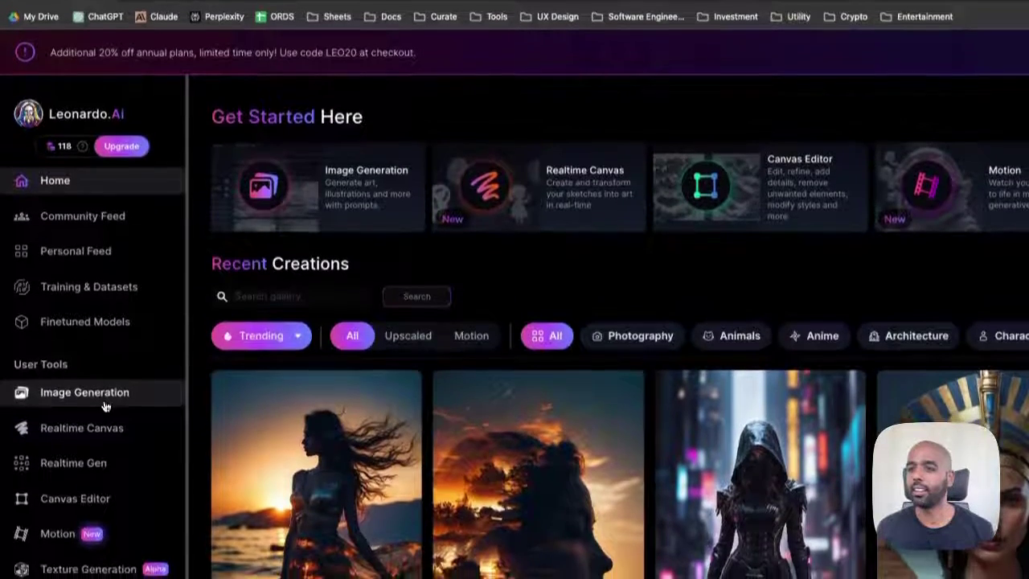
pyautogui.click(80, 417)
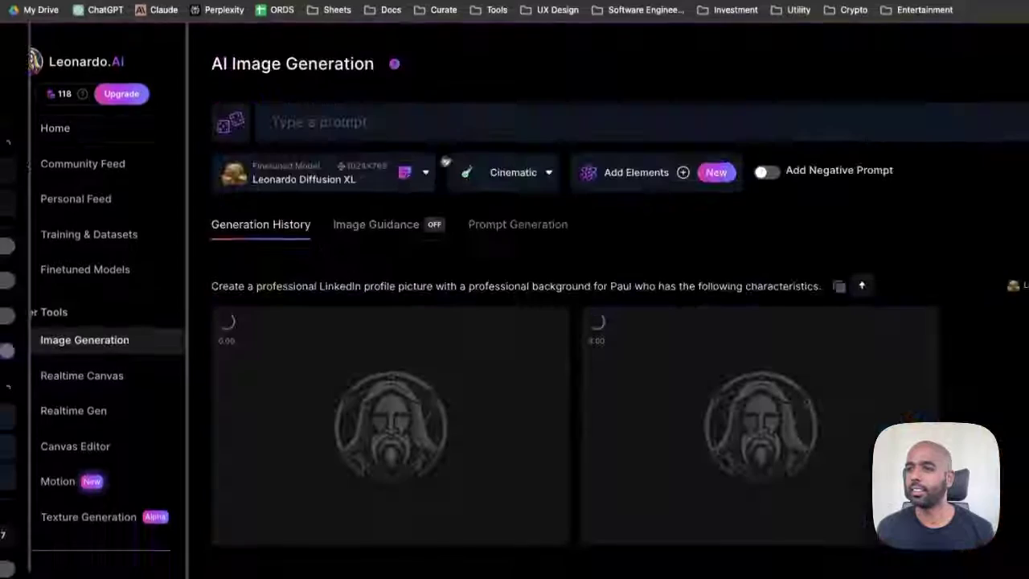
pyautogui.click(398, 124)
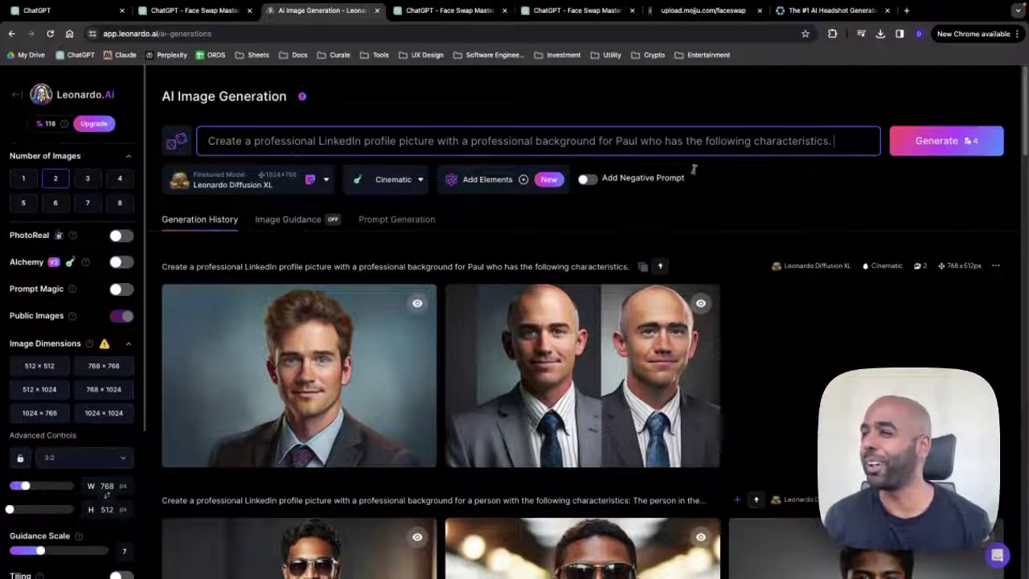
# Step: Copy the full person description from ChatGPT and paste it into the Leonardo.Ai prompt after "the following characteristics:"
pyautogui.moveTo(272, 426)
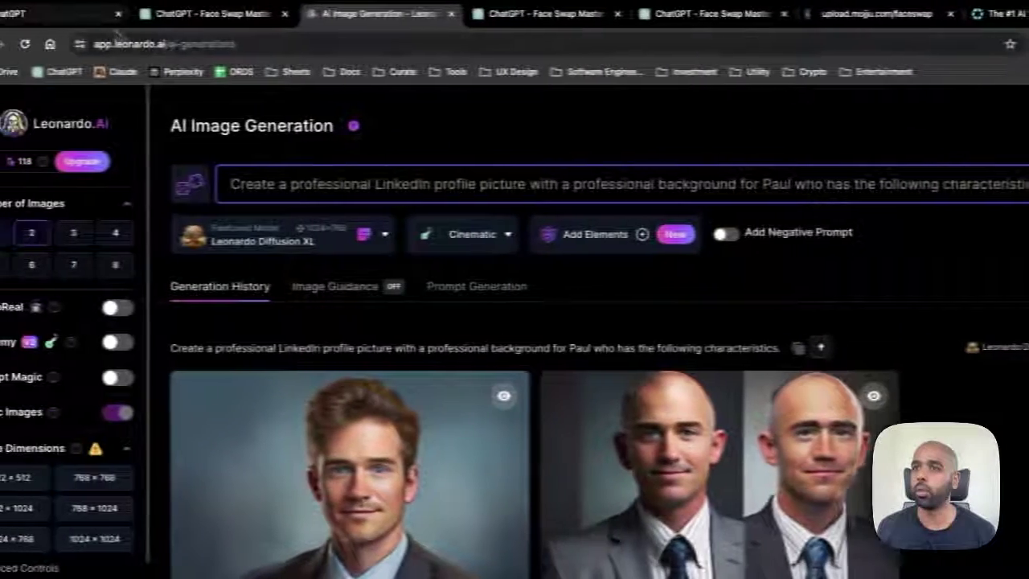
pyautogui.click(70, 11)
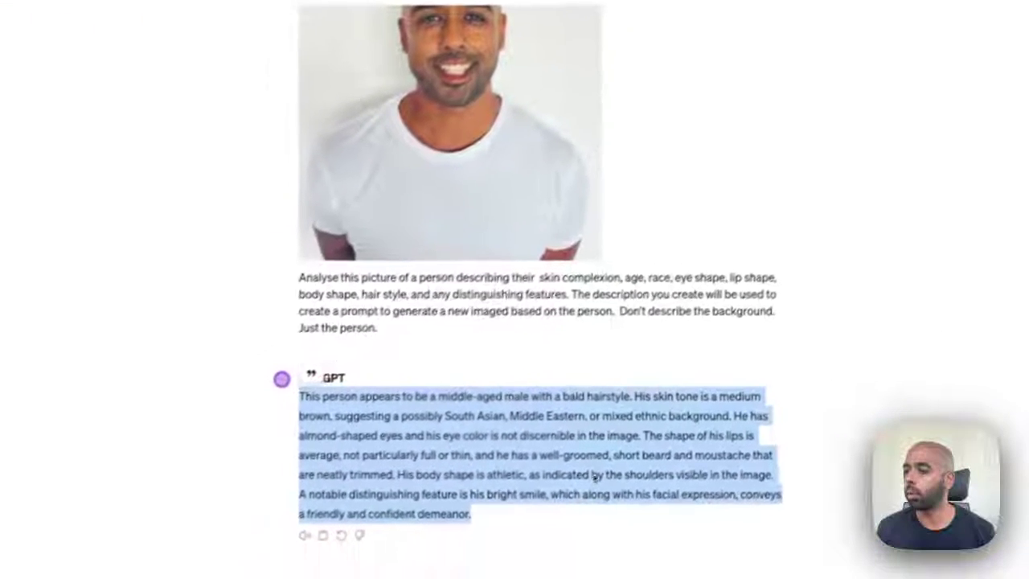
pyautogui.moveTo(505, 513); pyautogui.dragTo(300, 406)
pyautogui.rightClick(301, 406)
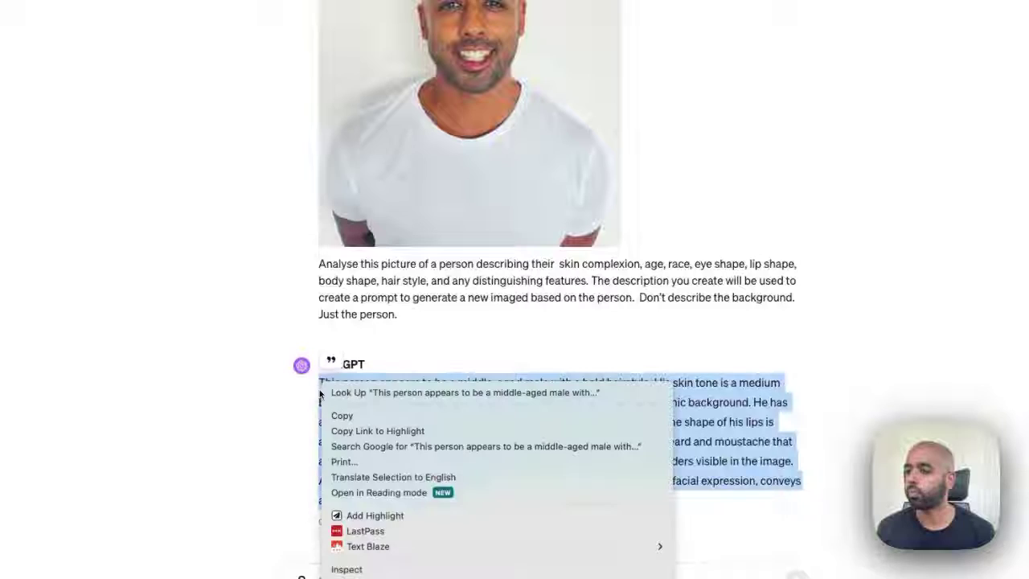
pyautogui.click(358, 416)
pyautogui.click(299, 16)
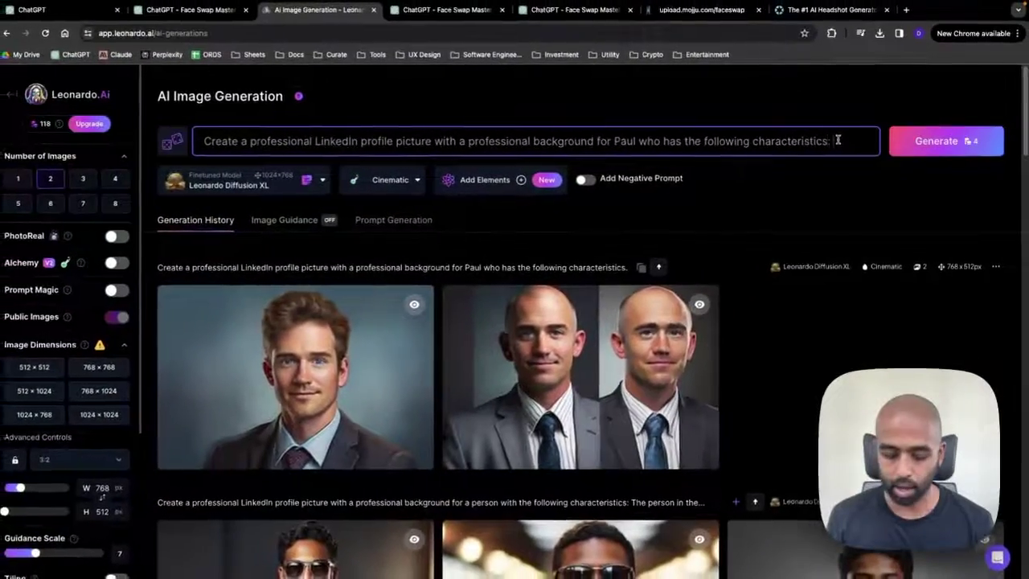
pyautogui.hotkey('ctrl', 'v')
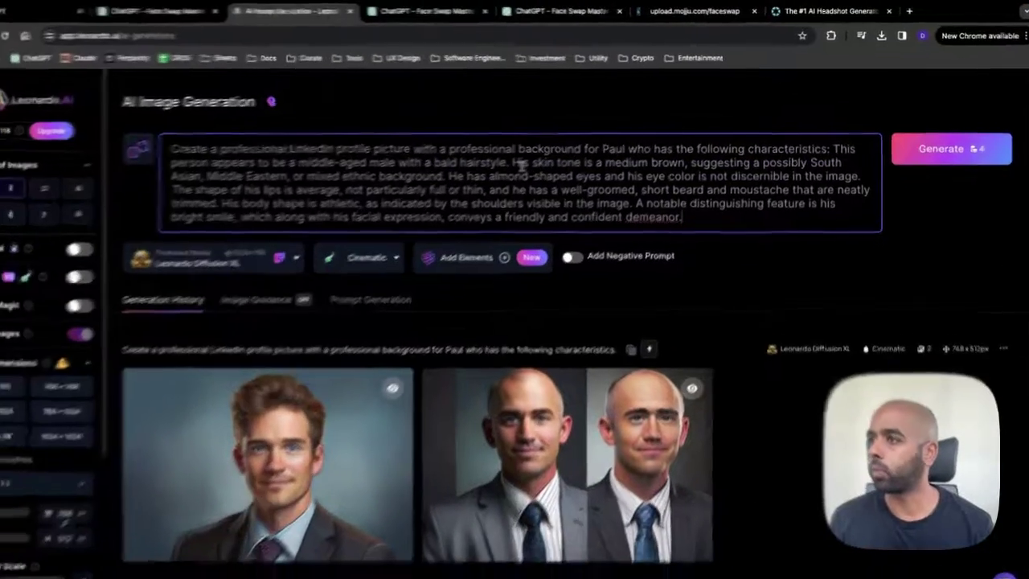
# Step: Delete the opening sentence about age and bald hairstyle and the clause suggesting an ethnic background from the pasted description
pyautogui.moveTo(527, 154); pyautogui.dragTo(837, 140)
pyautogui.press('BackSpace')
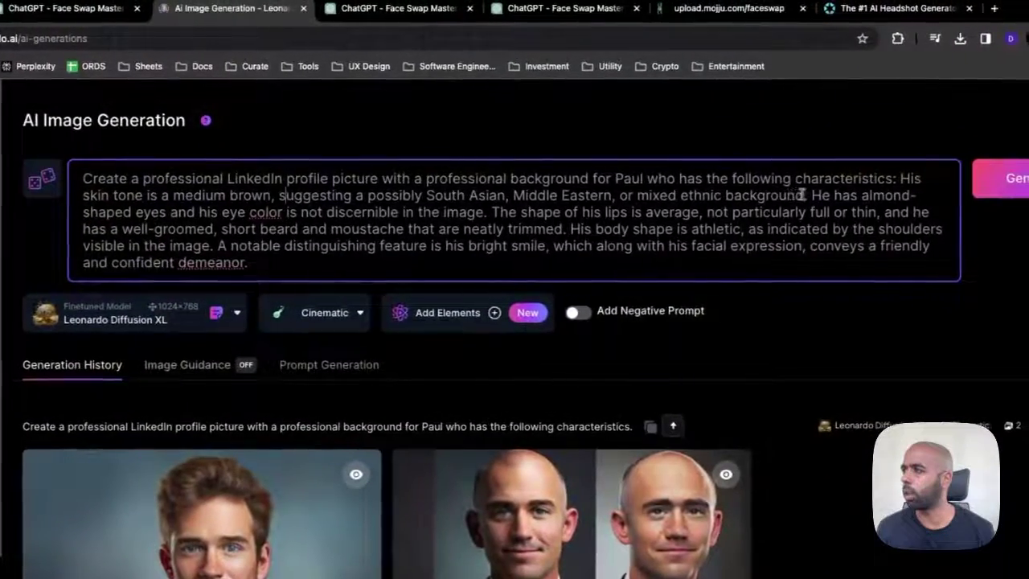
pyautogui.moveTo(846, 191); pyautogui.dragTo(393, 192)
pyautogui.press('BackSpace')
pyautogui.press('BackSpace')
pyautogui.press('BackSpace')
pyautogui.press('BackSpace')
pyautogui.press('BackSpace')
pyautogui.press('BackSpace')
pyautogui.press('BackSpace')
pyautogui.press('BackSpace')
pyautogui.press('BackSpace')
pyautogui.press('BackSpace')
pyautogui.press('BackSpace')
pyautogui.press('BackSpace')
pyautogui.press('BackSpace')
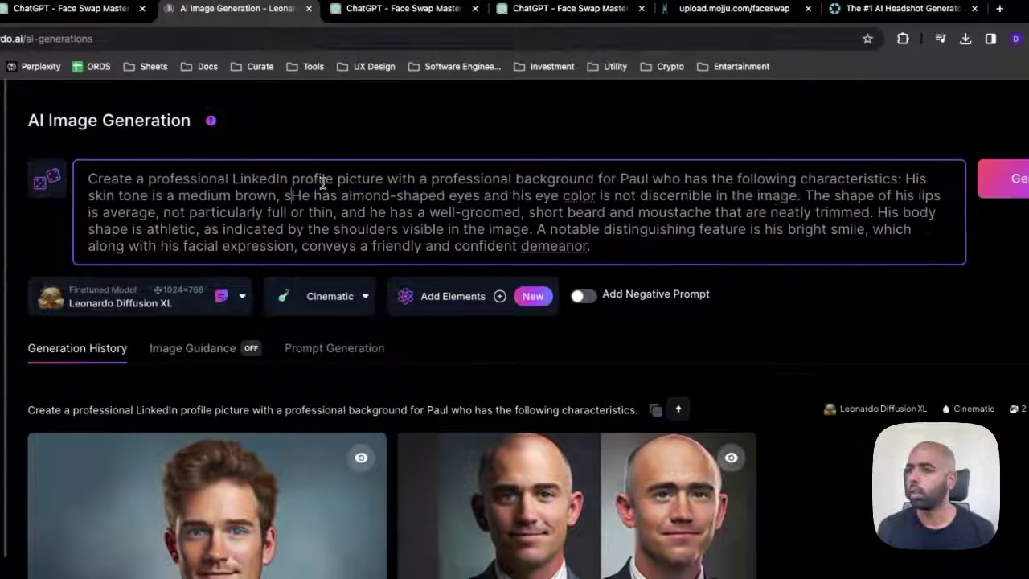
pyautogui.press('BackSpace')
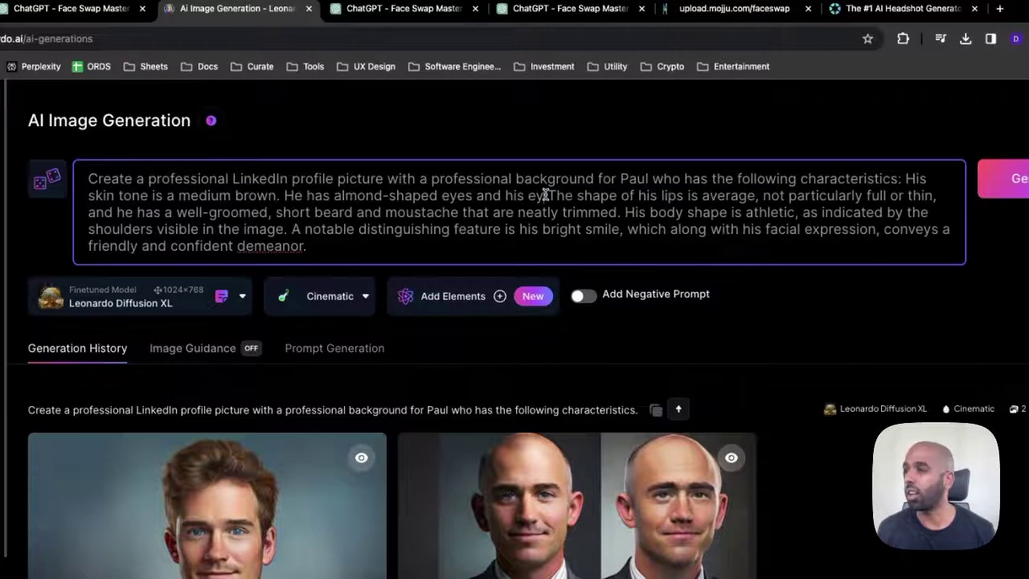
# Step: State that "his eye colour is brown" and replace the lip shape wording with "He is" before "well-groomed"
pyautogui.write('brown.')
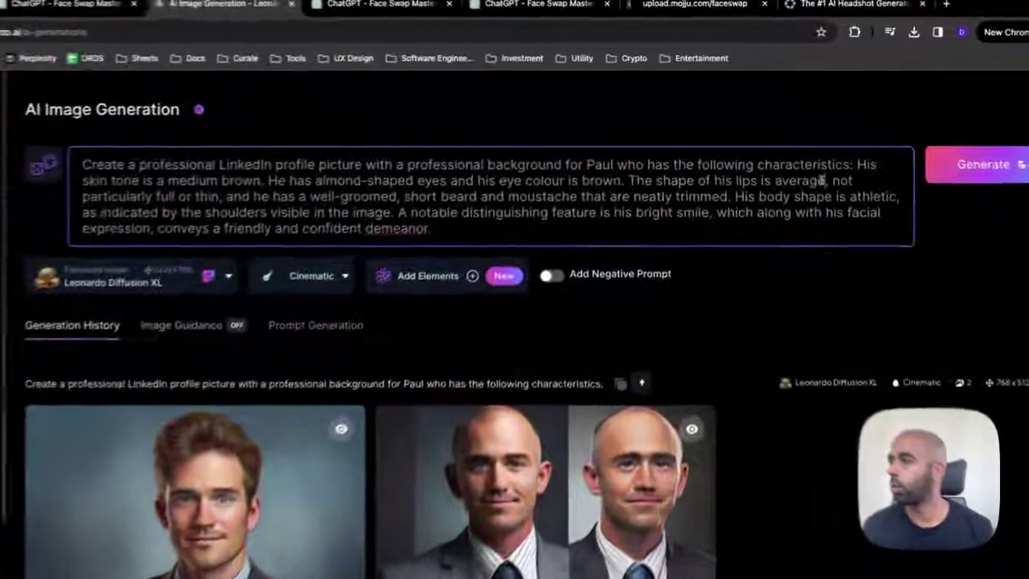
pyautogui.moveTo(796, 153); pyautogui.dragTo(815, 154)
pyautogui.click(837, 187)
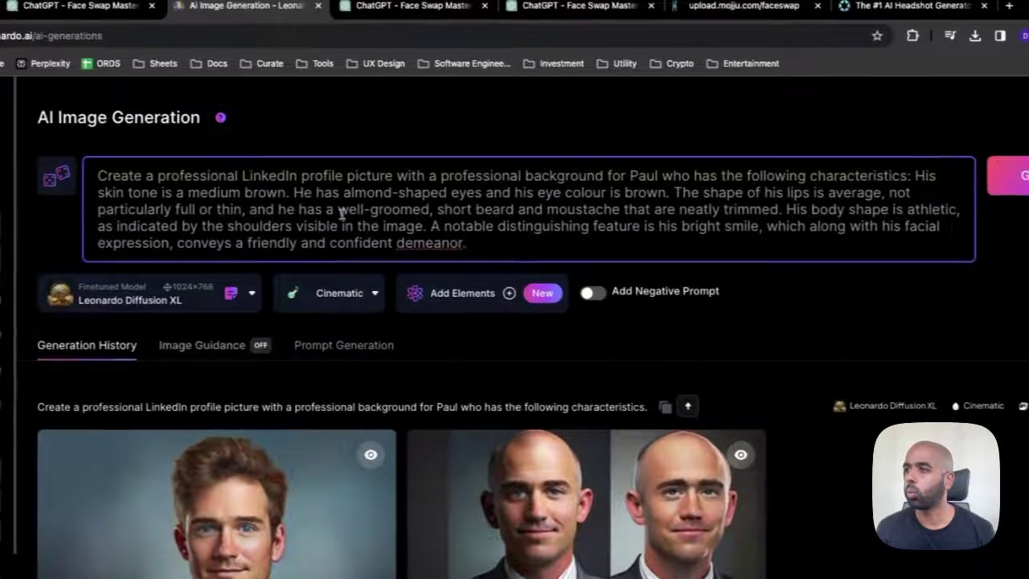
pyautogui.moveTo(285, 205); pyautogui.dragTo(303, 188)
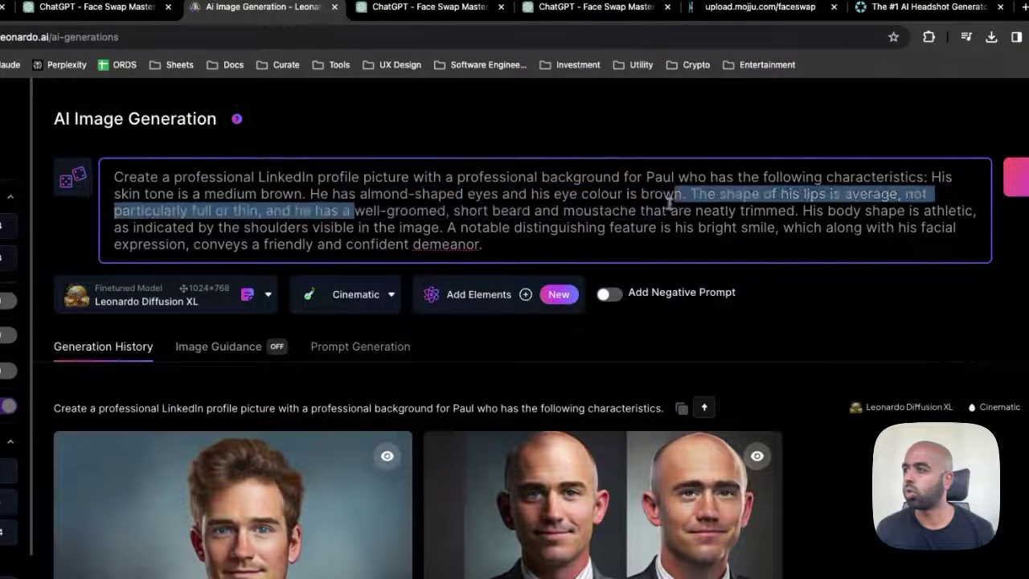
pyautogui.press('BackSpace')
pyautogui.write('He')
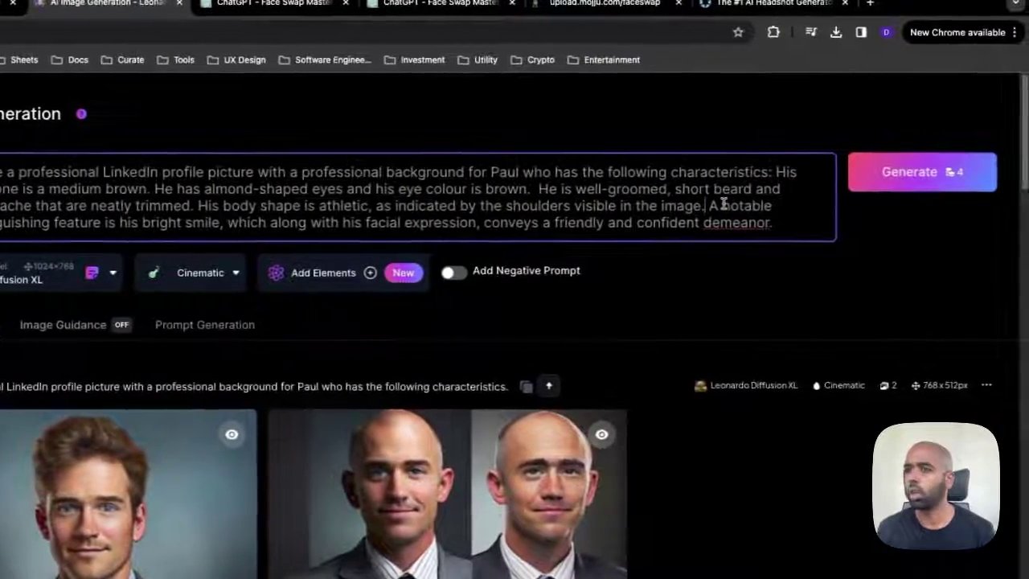
# Step: Insert "He has no hair and a big smile." after the sentence about his athletic body shape
pyautogui.write('He has a')
pyautogui.press('Delete')
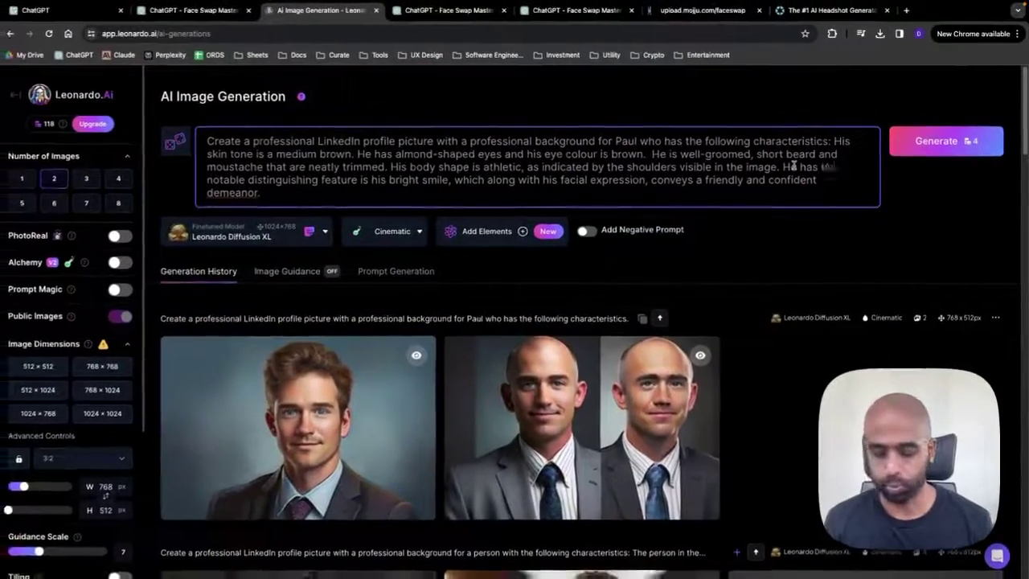
pyautogui.write('ld hair')
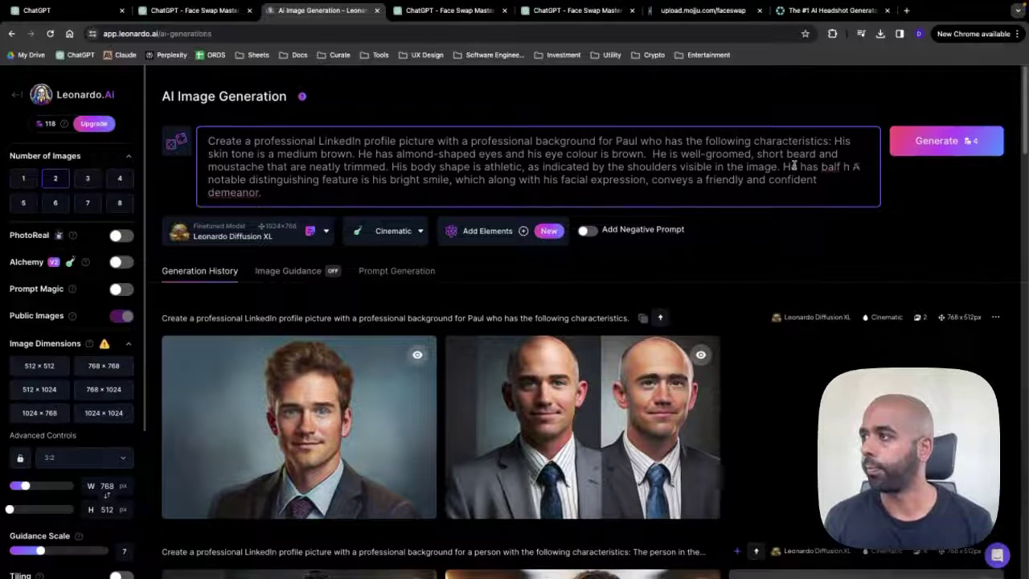
pyautogui.press('BackSpace')
pyautogui.press('BackSpace')
pyautogui.press('BackSpace')
pyautogui.write('no h')
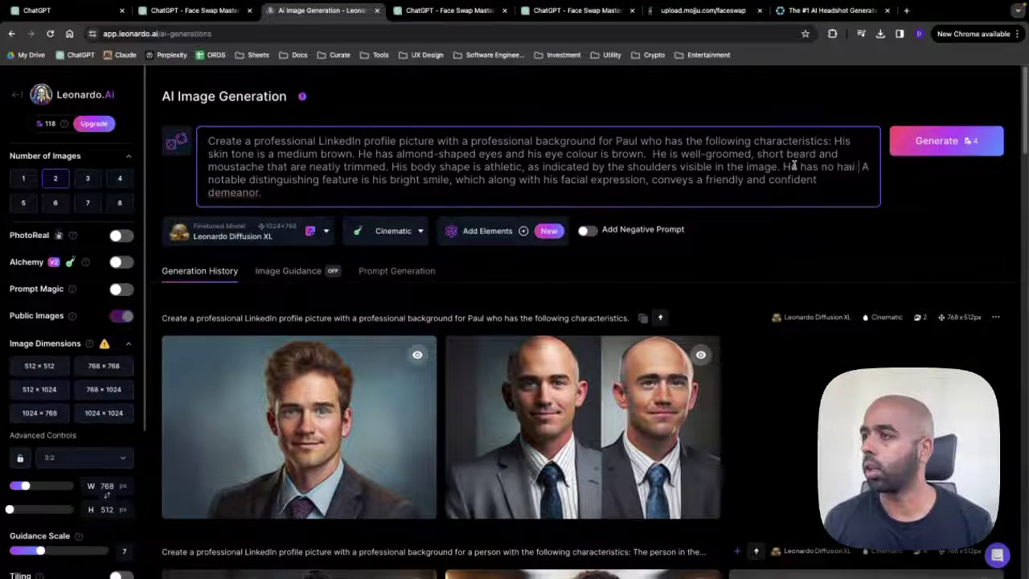
pyautogui.write('air and a big smile.')
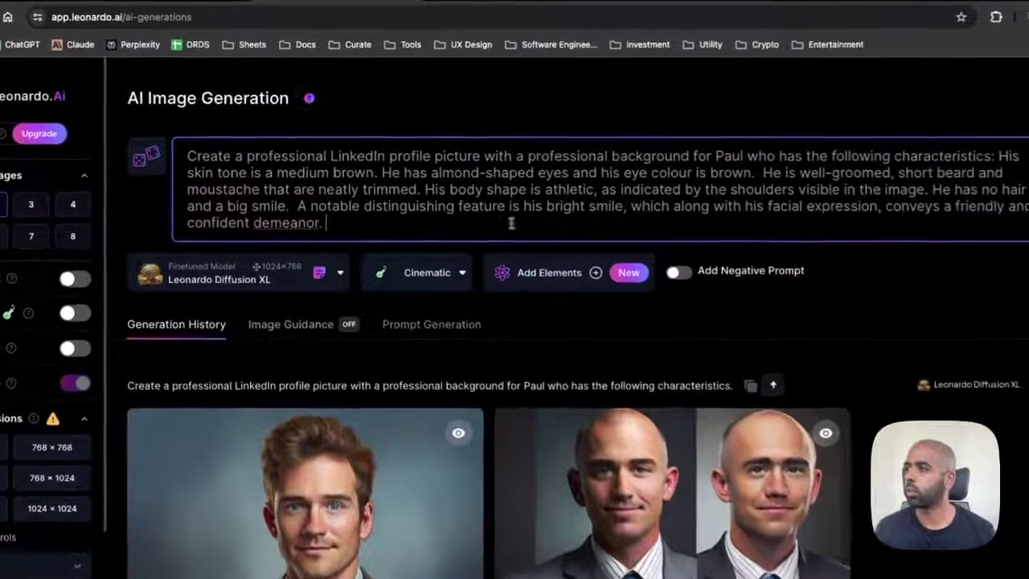
# Step: Delete the closing sentence about the distinguishing feature and reword the prompt's ending to "a big warm smile."
pyautogui.moveTo(511, 224); pyautogui.dragTo(311, 211)
pyautogui.press('BackSpace')
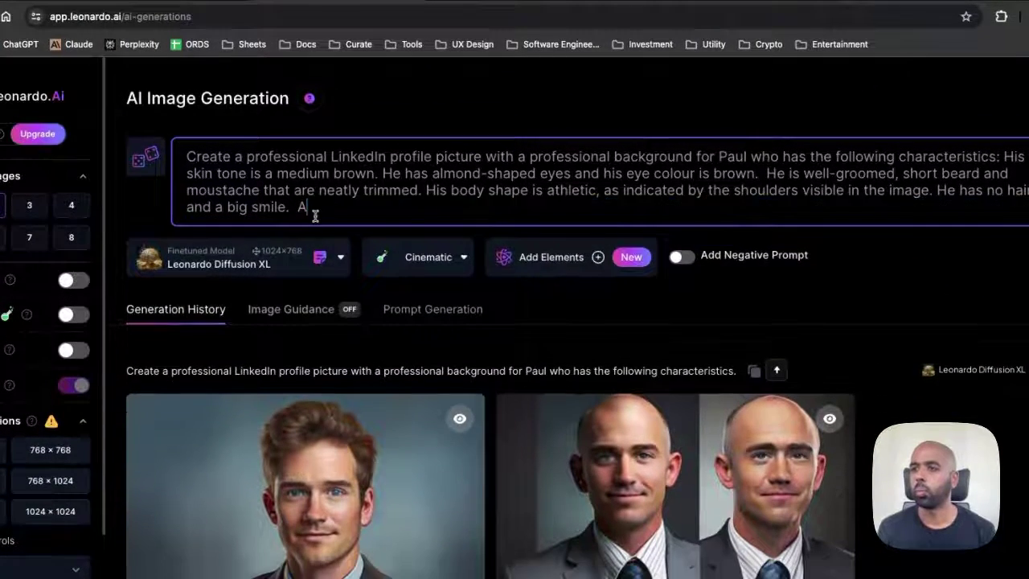
pyautogui.press('BackSpace')
pyautogui.press('BackSpace')
pyautogui.press('BackSpace')
pyautogui.press('BackSpace')
pyautogui.press('BackSpace')
pyautogui.press('BackSpace')
pyautogui.press('BackSpace')
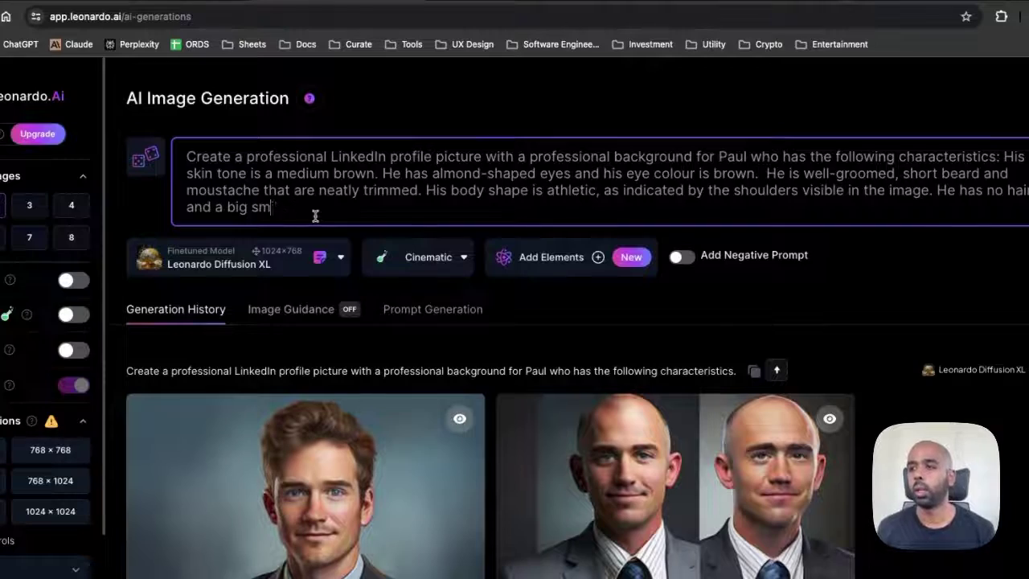
pyautogui.write('arm smile.')
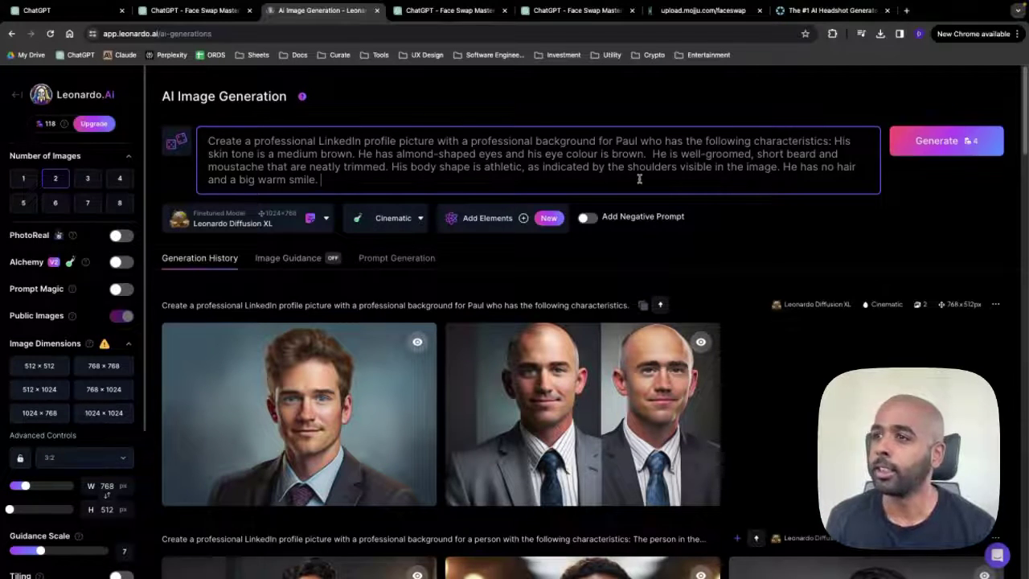
# Step: Generate the images from the edited prompt and review the resulting portraits
pyautogui.press('Return')
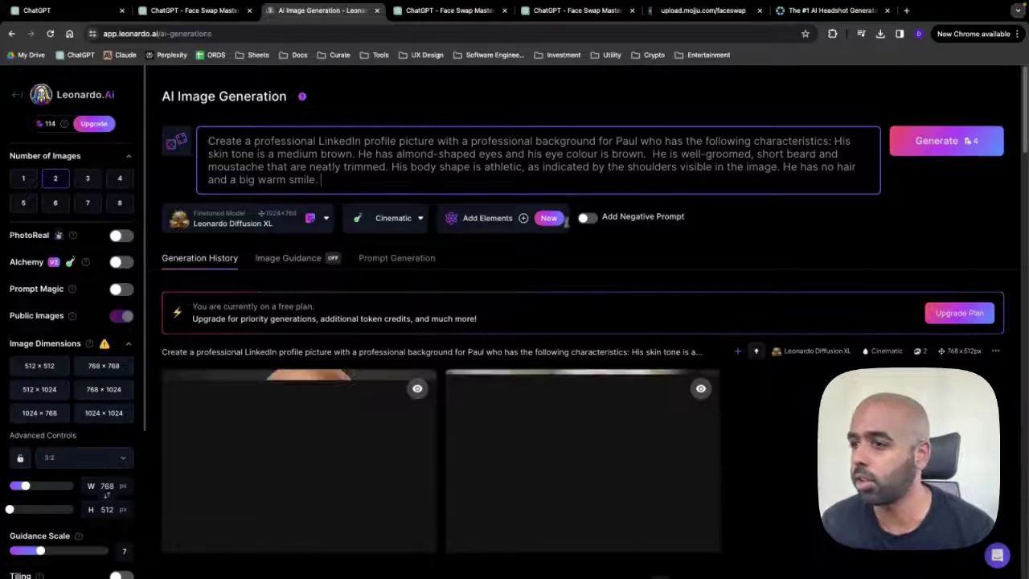
pyautogui.moveTo(357, 462)
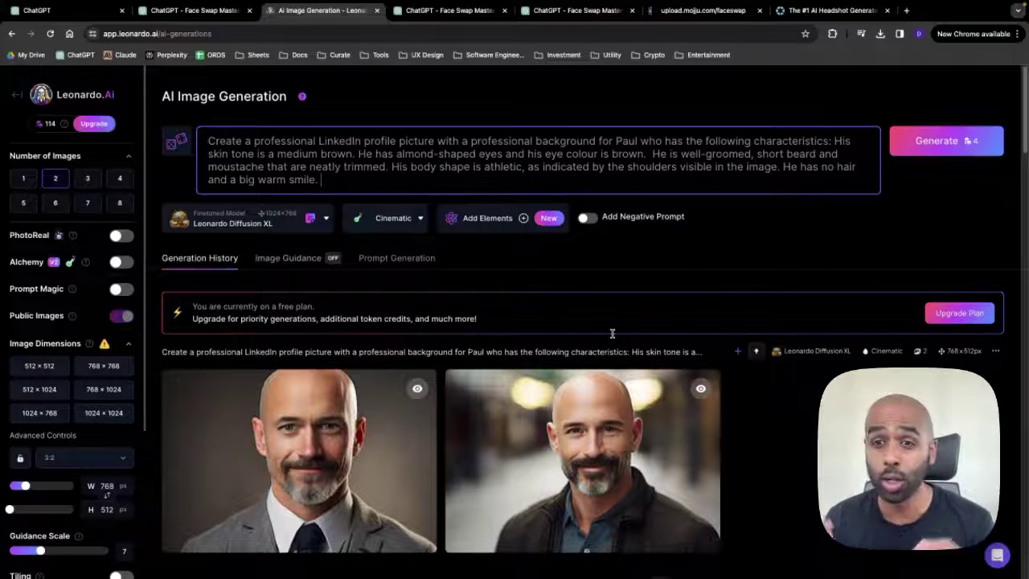
pyautogui.scroll(-3, 643, 442)
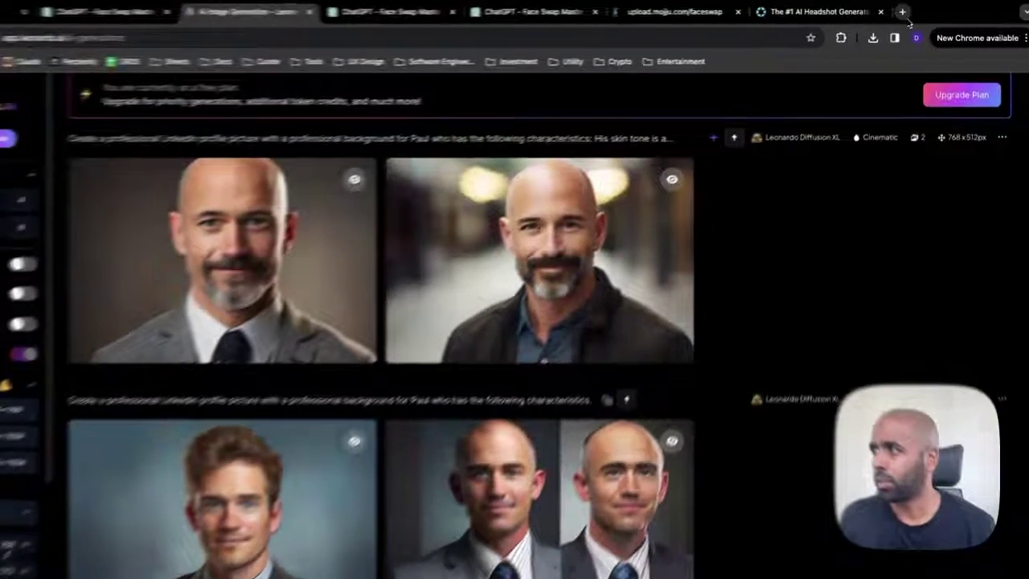
# Step: Open Google in a new tab and search for images of "linkedin headshot professional"
pyautogui.click(906, 10)
pyautogui.click(547, 41)
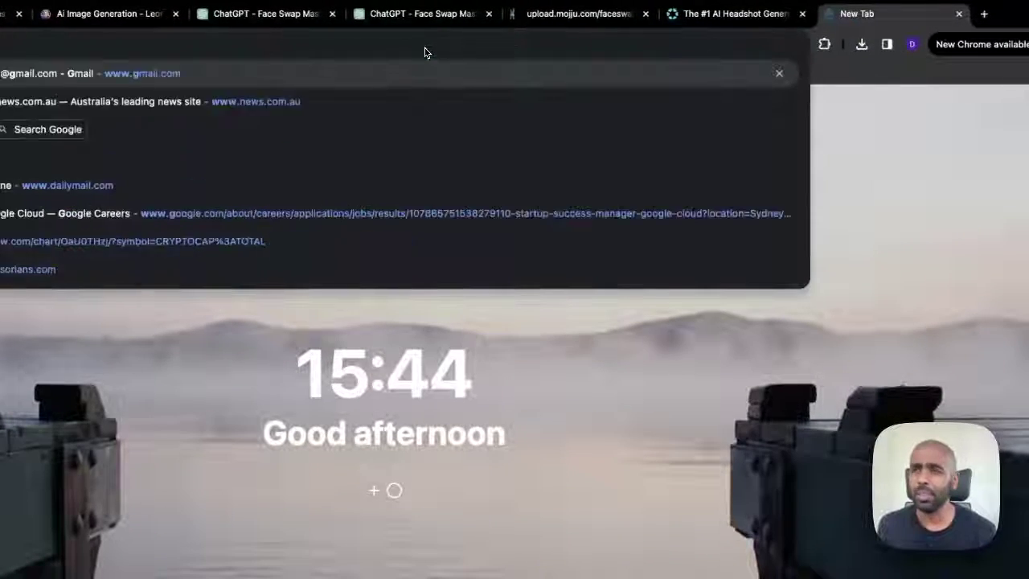
pyautogui.press('Return')
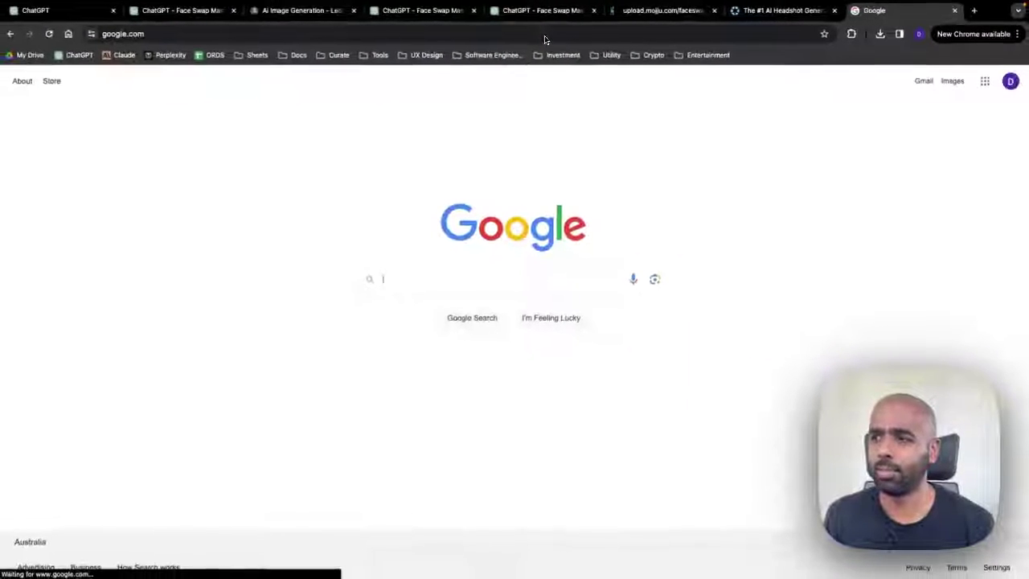
pyautogui.write('h')
pyautogui.press('BackSpace')
pyautogui.write('linkedin ')
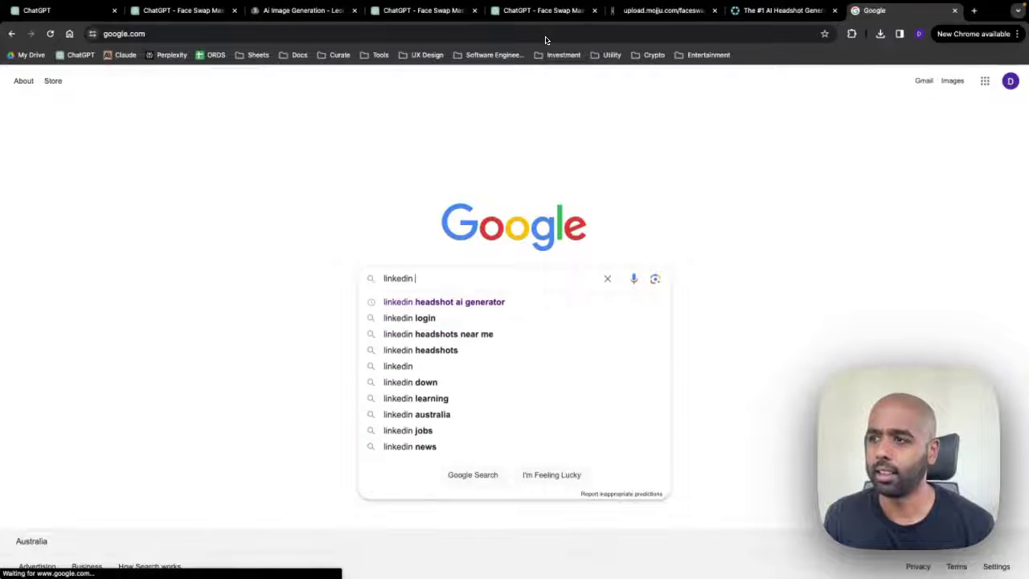
pyautogui.write('headshot')
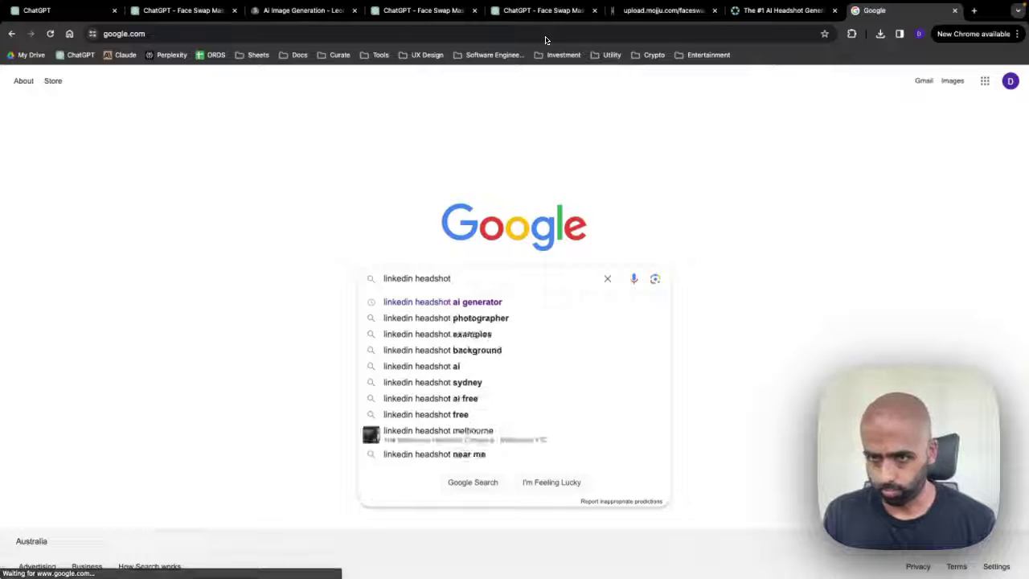
pyautogui.write(' profesio')
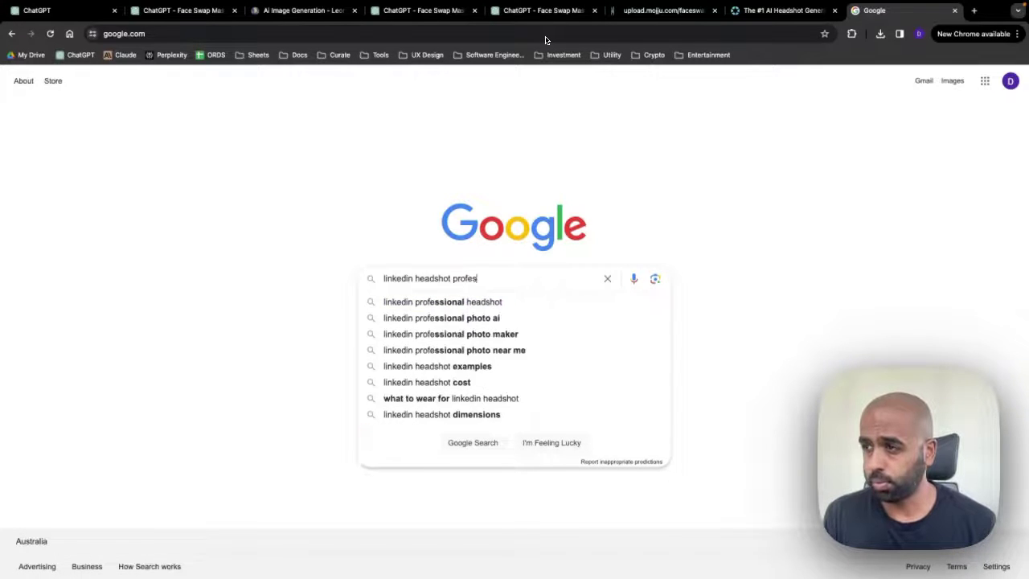
pyautogui.press('BackSpace')
pyautogui.press('BackSpace')
pyautogui.press('BackSpace')
pyautogui.write('ssional')
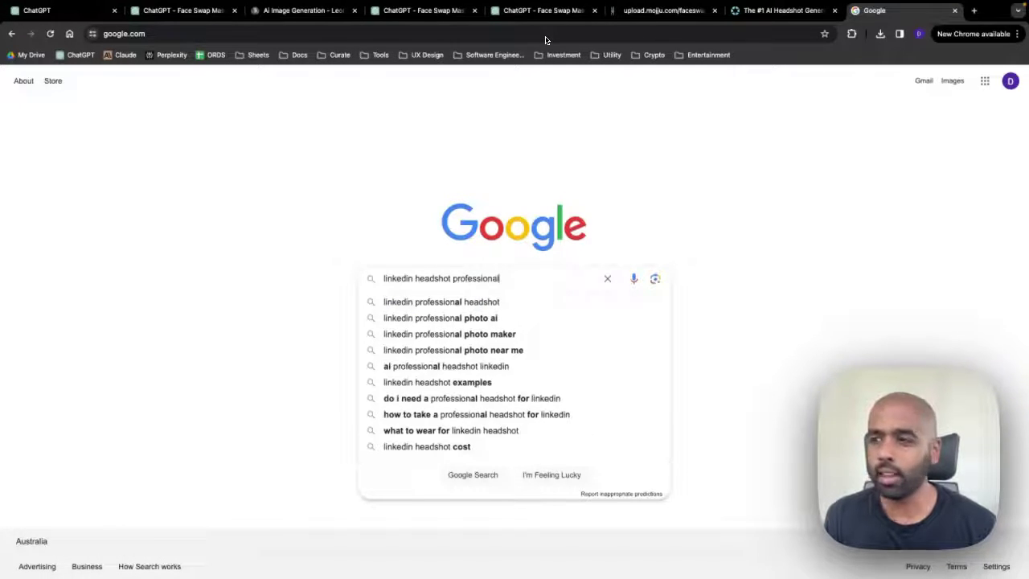
pyautogui.press('Return')
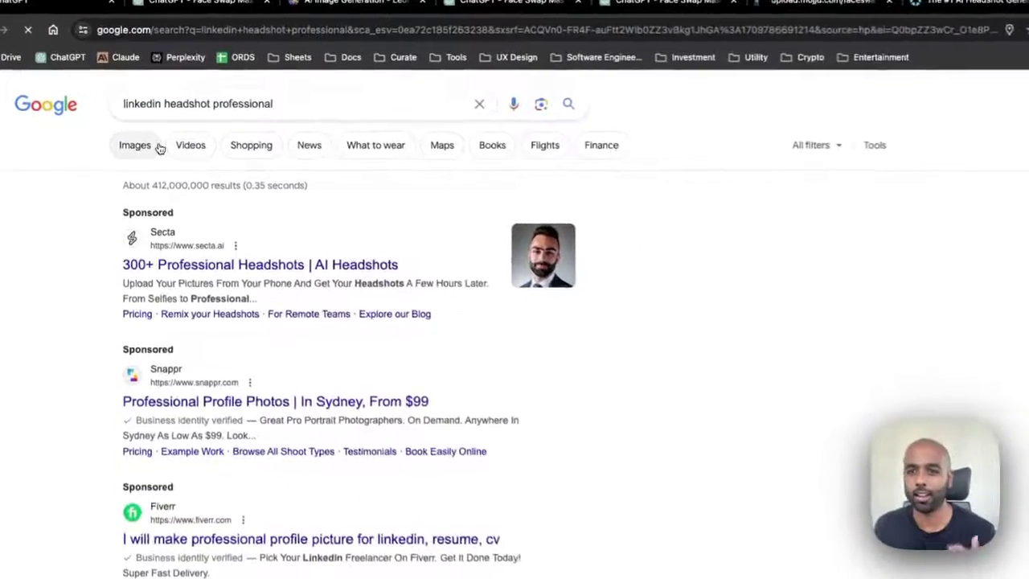
pyautogui.click(158, 146)
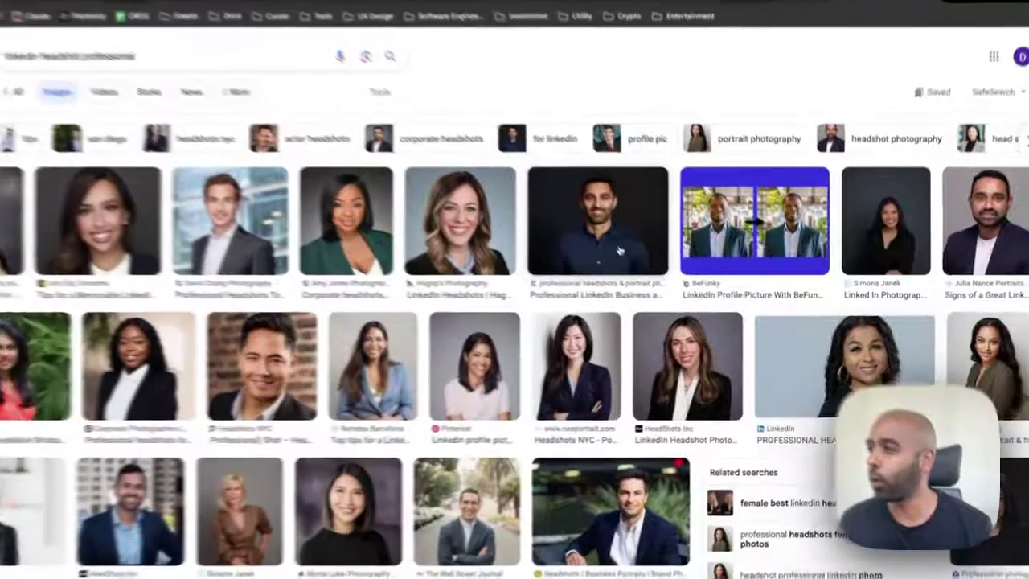
# Step: Preview several of the professional headshots in the image results to compare poses and backgrounds
pyautogui.click(641, 274)
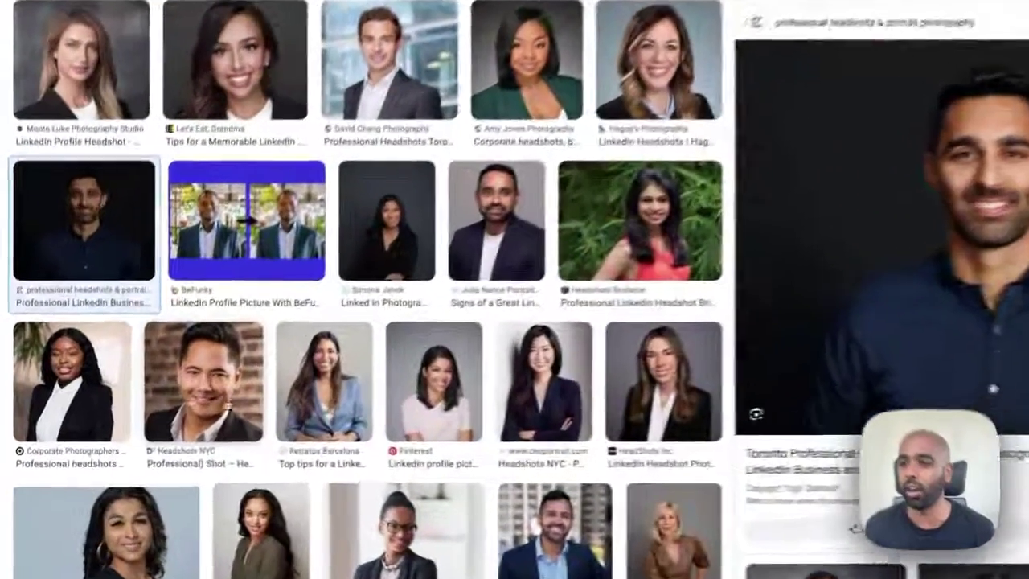
pyautogui.click(163, 404)
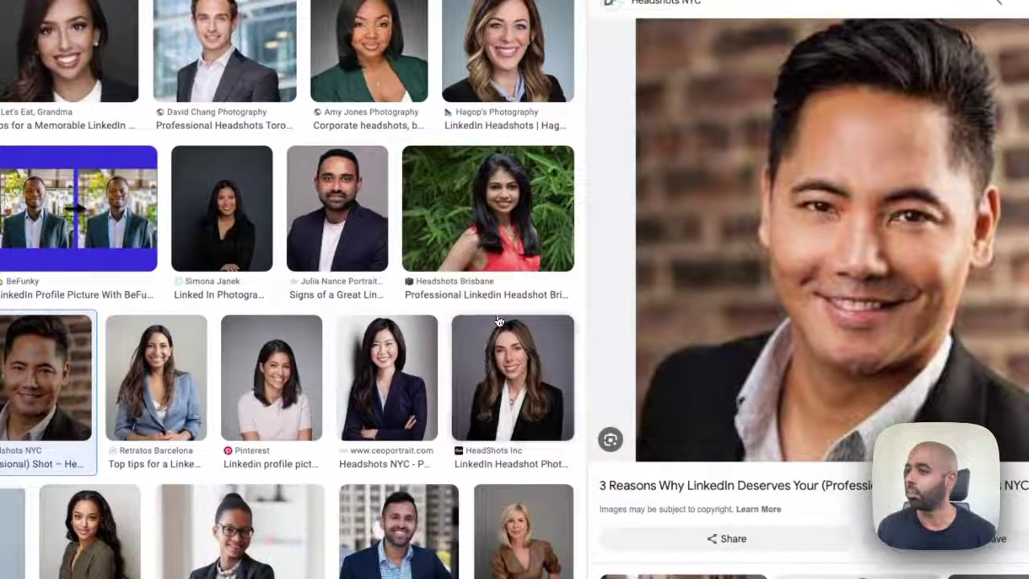
pyautogui.click(499, 237)
pyautogui.scroll(-2, 464, 375)
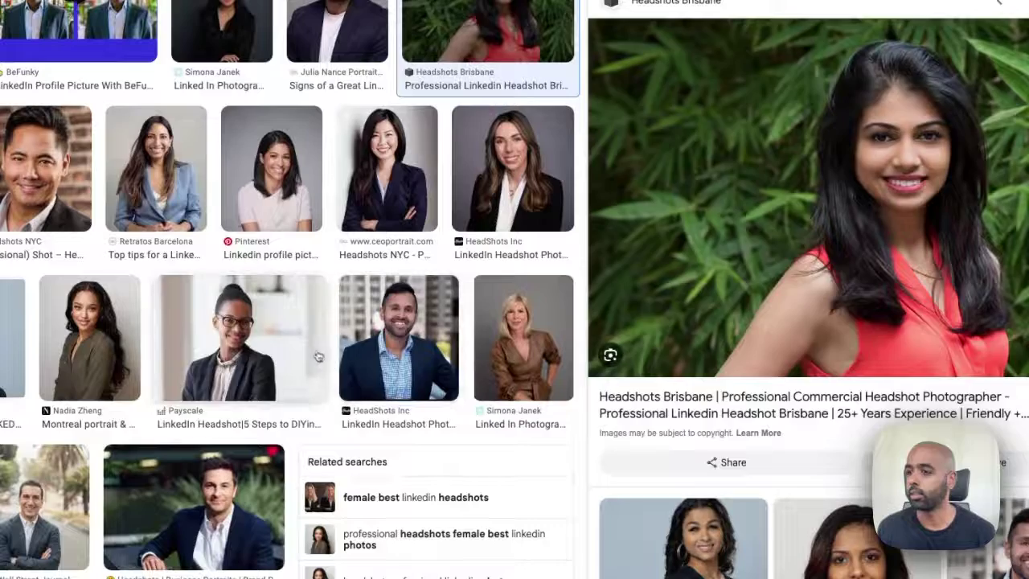
# Step: Open the Payscale headshot of the woman in glasses and black blazer and take a screenshot of its enlarged preview
pyautogui.click(266, 386)
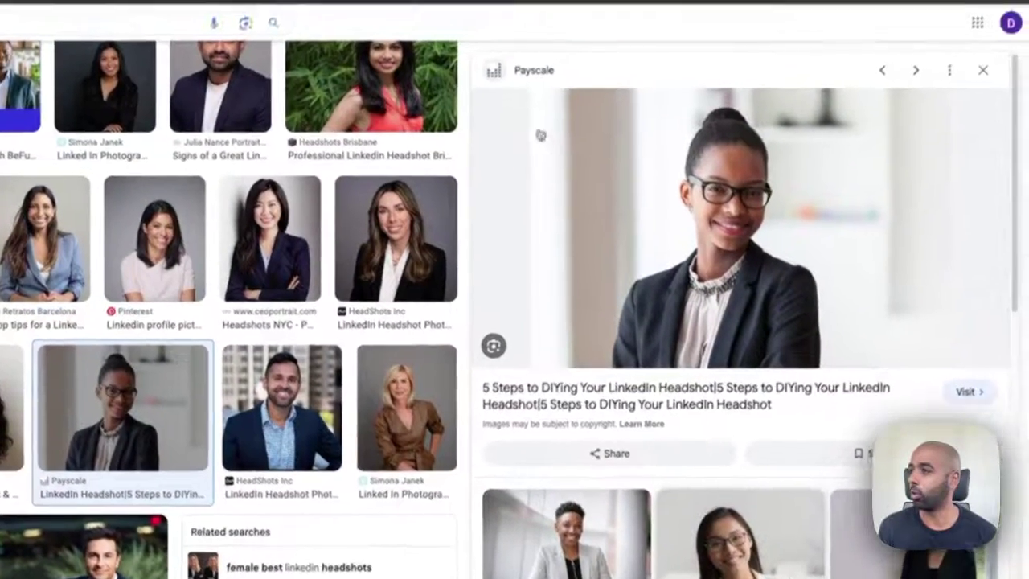
pyautogui.press('super+shift+4')
pyautogui.moveTo(531, 91); pyautogui.dragTo(940, 391)
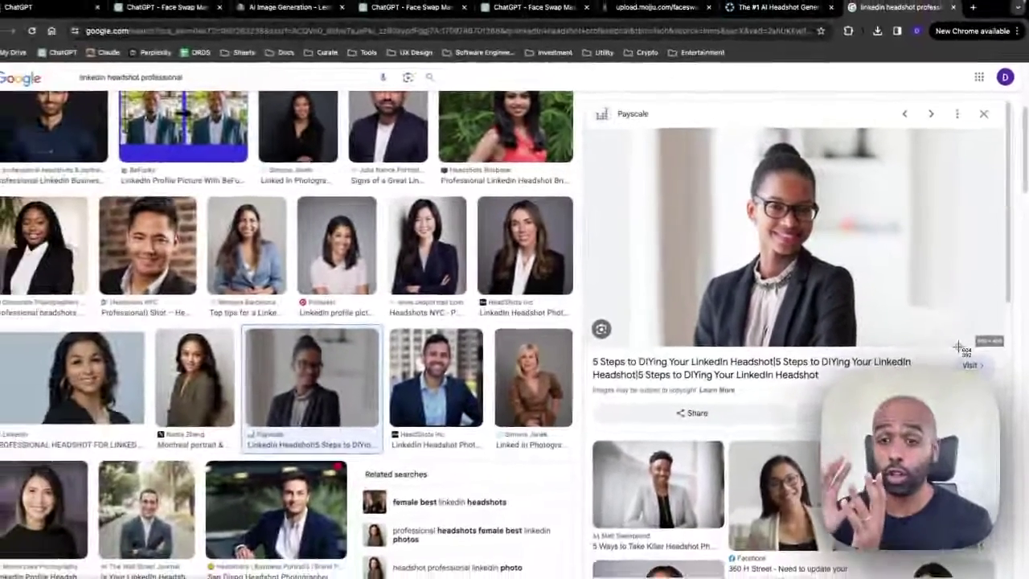
# Step: Switch to ChatGPT, start swapping faces with the Face Swap Master by Mojju GPT and open its image upload page
pyautogui.press('Escape')
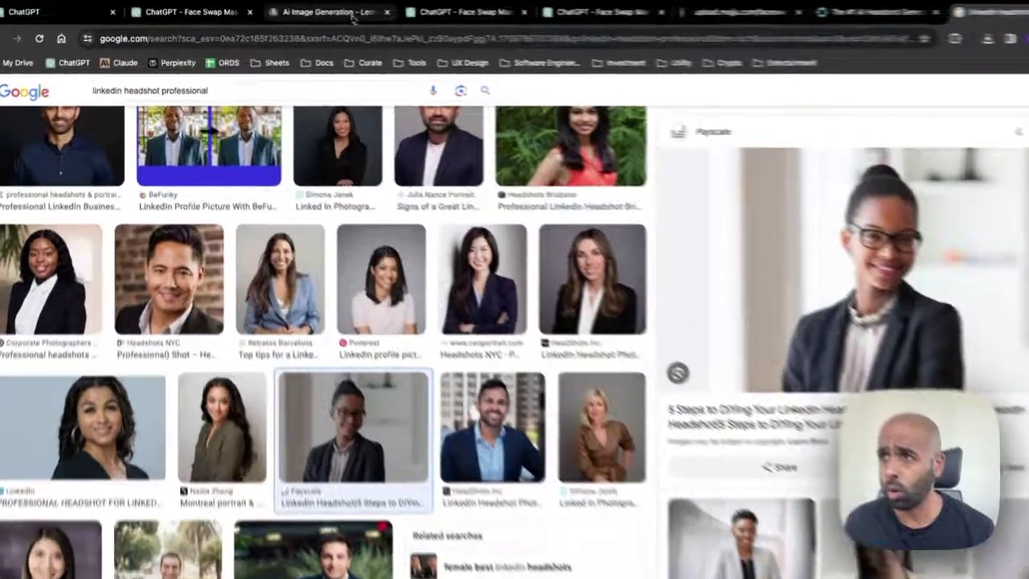
pyautogui.click(318, 13)
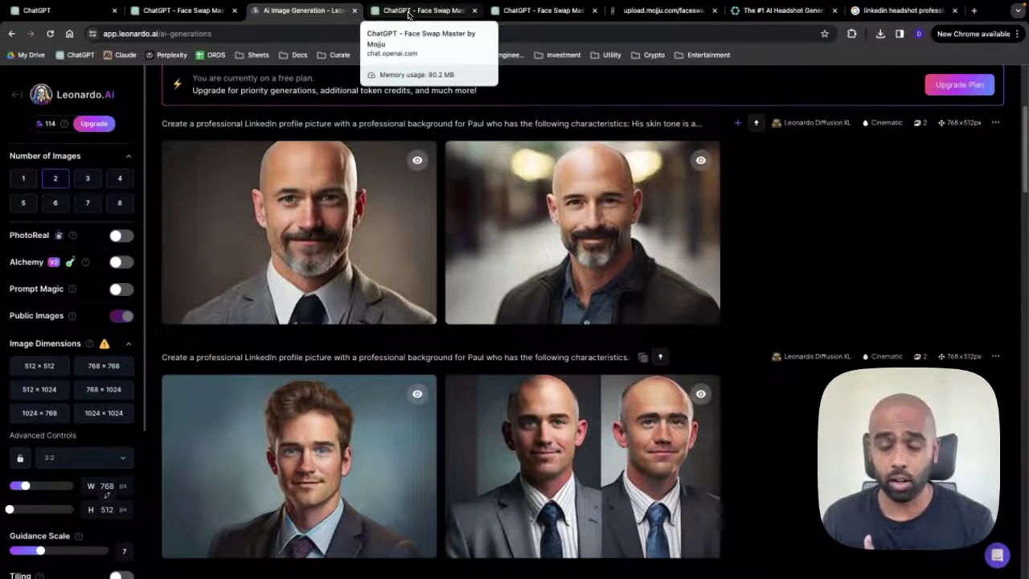
pyautogui.click(409, 12)
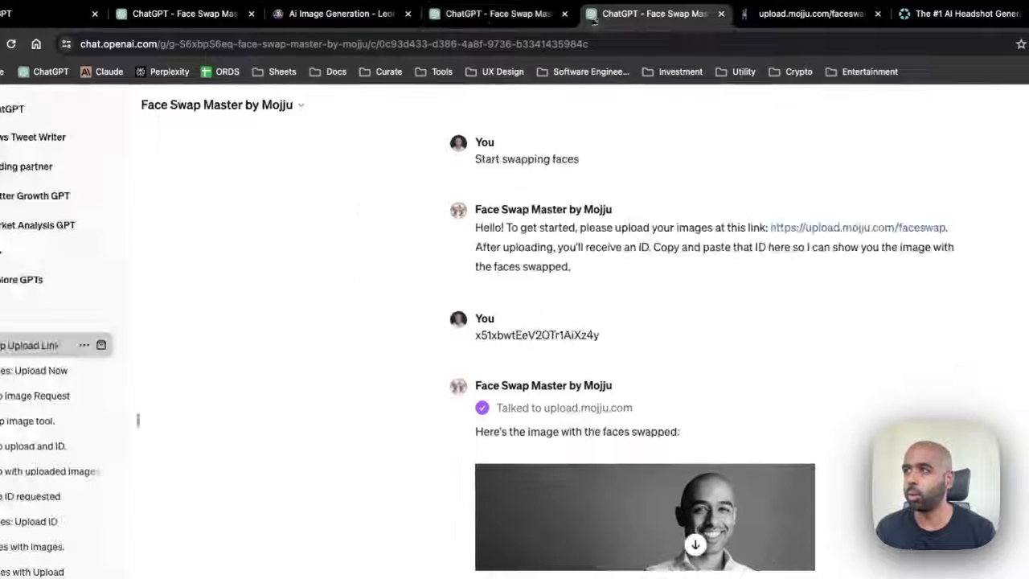
pyautogui.click(185, 14)
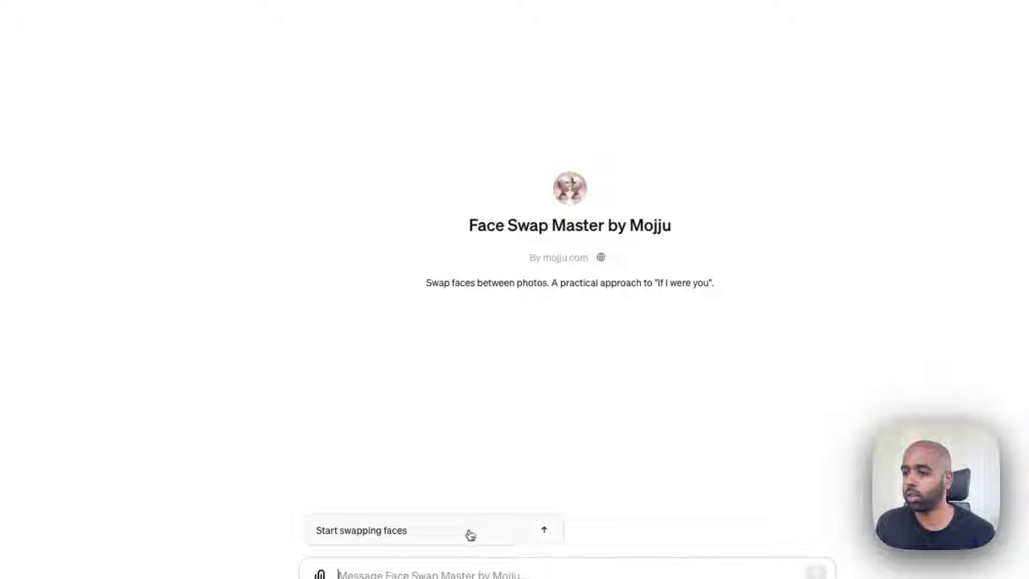
pyautogui.click(470, 535)
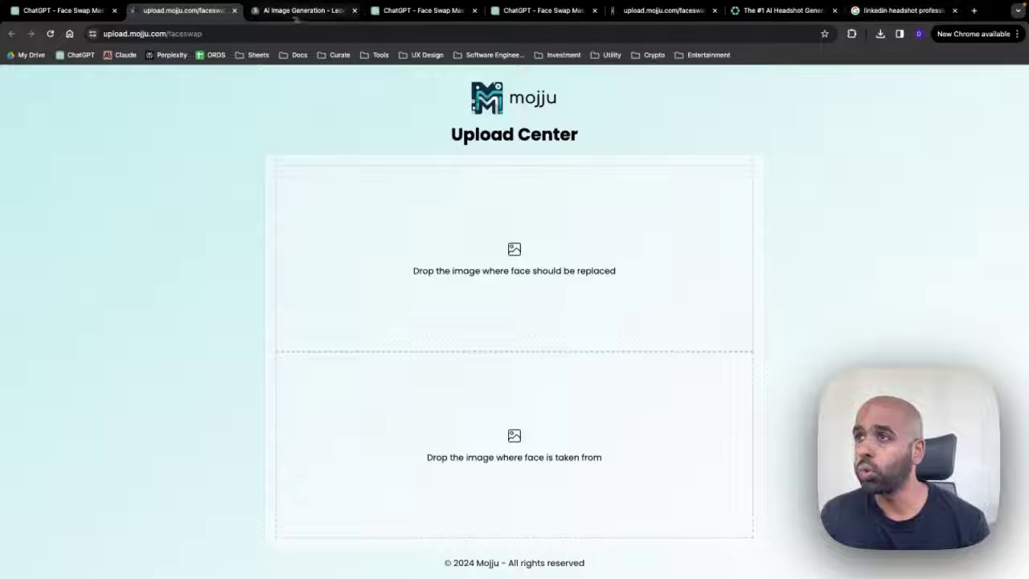
# Step: Review the Leonardo.Ai portraits and the Payscale headshot in Google Images as candidate base images for the face swap
pyautogui.click(279, 11)
pyautogui.click(900, 10)
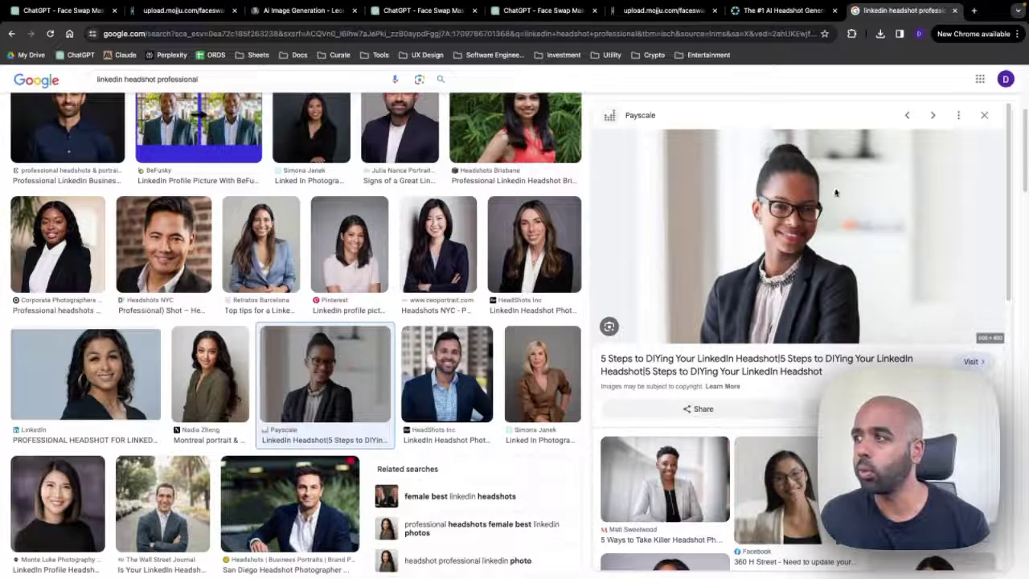
pyautogui.click(298, 10)
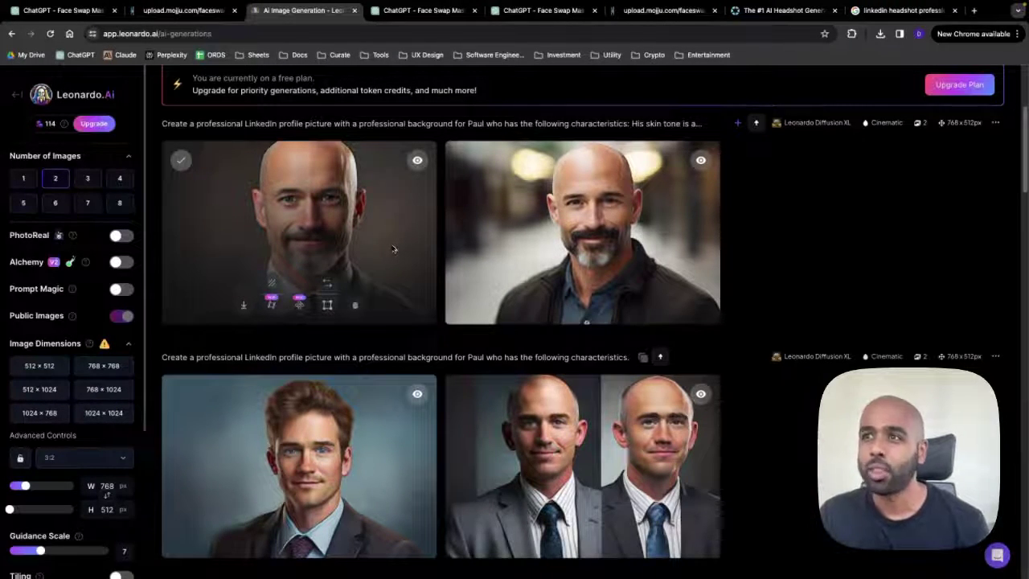
# Step: Upload the screenshot from the Video folder in Documents to Mojju as the image where the face should be replaced
pyautogui.click(183, 10)
pyautogui.click(495, 226)
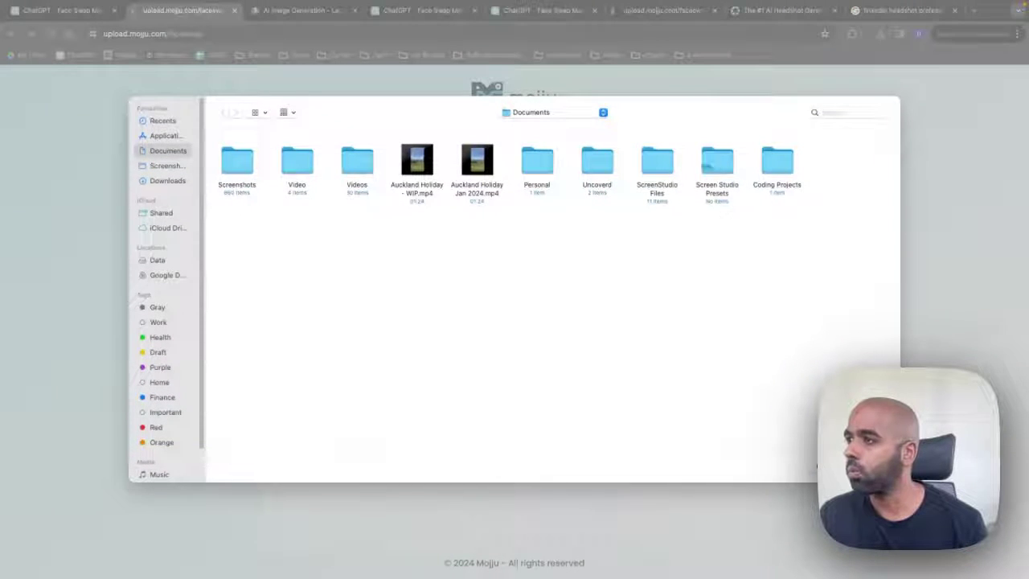
pyautogui.click(304, 164)
pyautogui.doubleClick(305, 164)
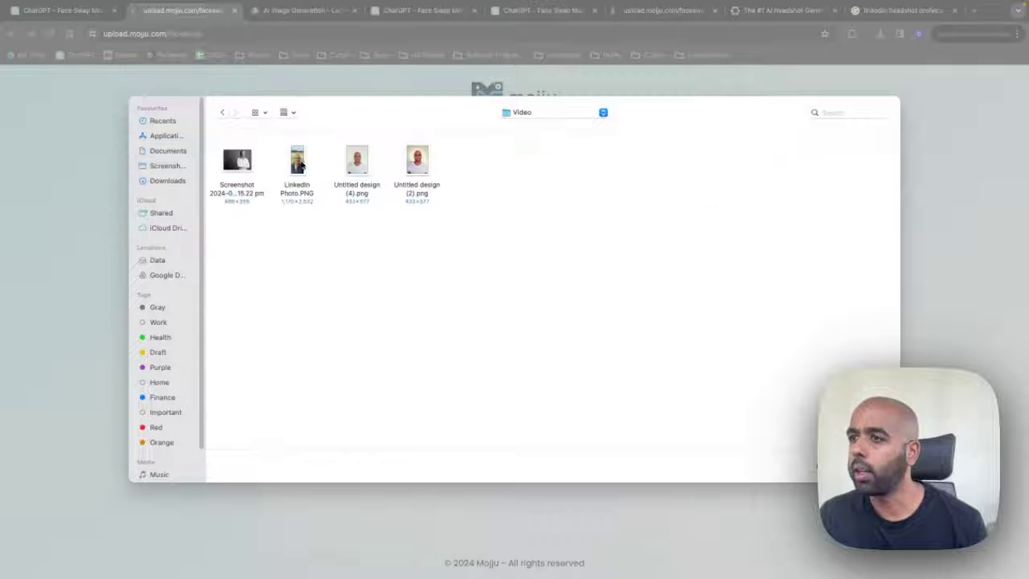
pyautogui.rightClick(239, 166)
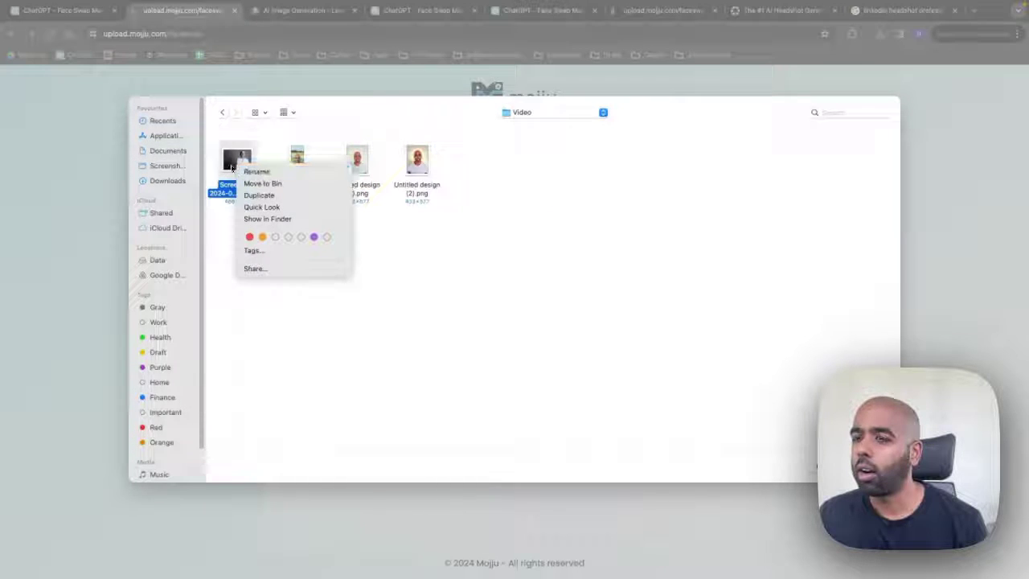
pyautogui.press('Escape')
pyautogui.doubleClick(241, 168)
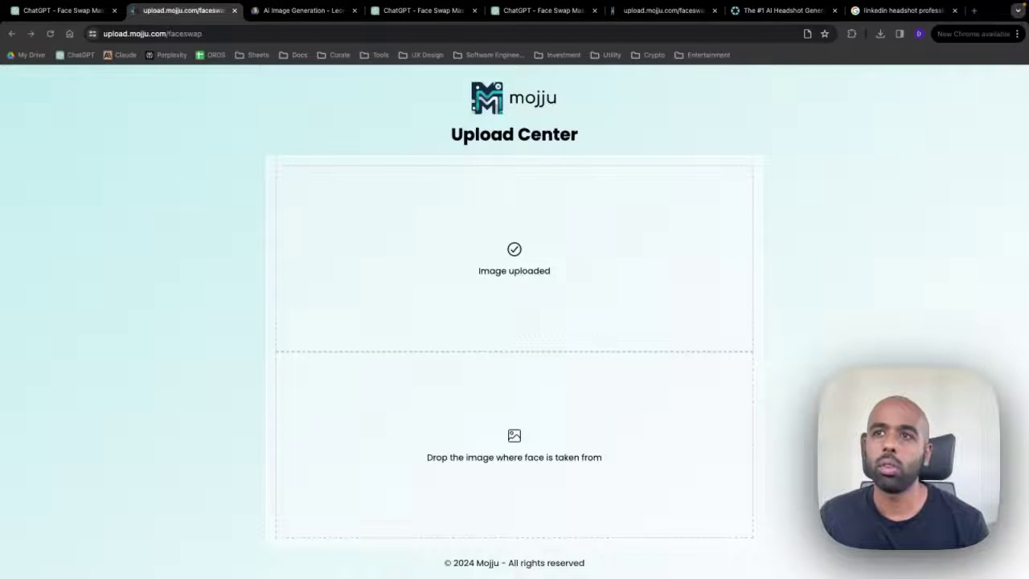
# Step: Switch to Finder, open the uploaded screenshot in Preview and enlarge it to inspect the black-and-white headshot
pyautogui.click(38, 20)
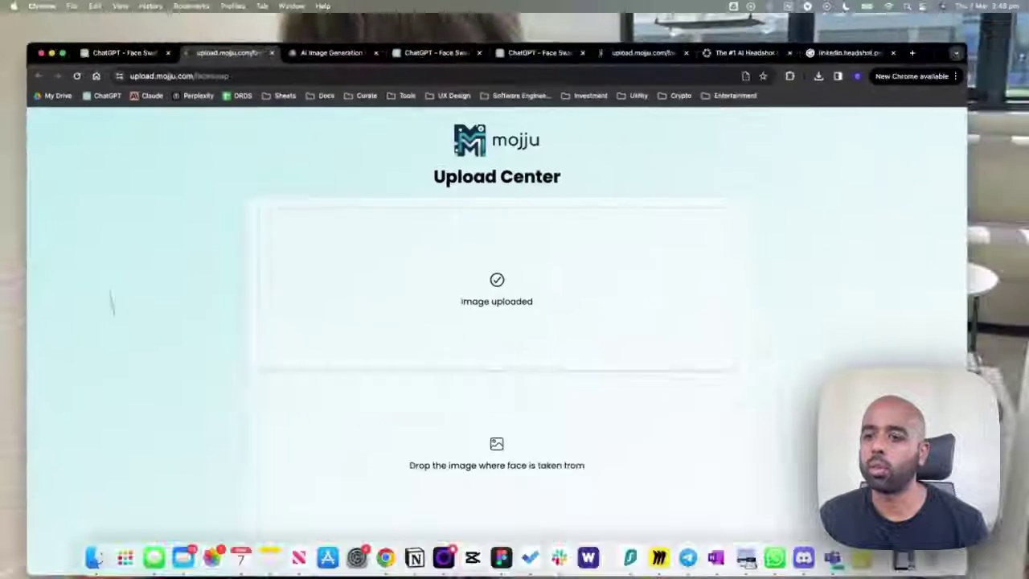
pyautogui.click(94, 558)
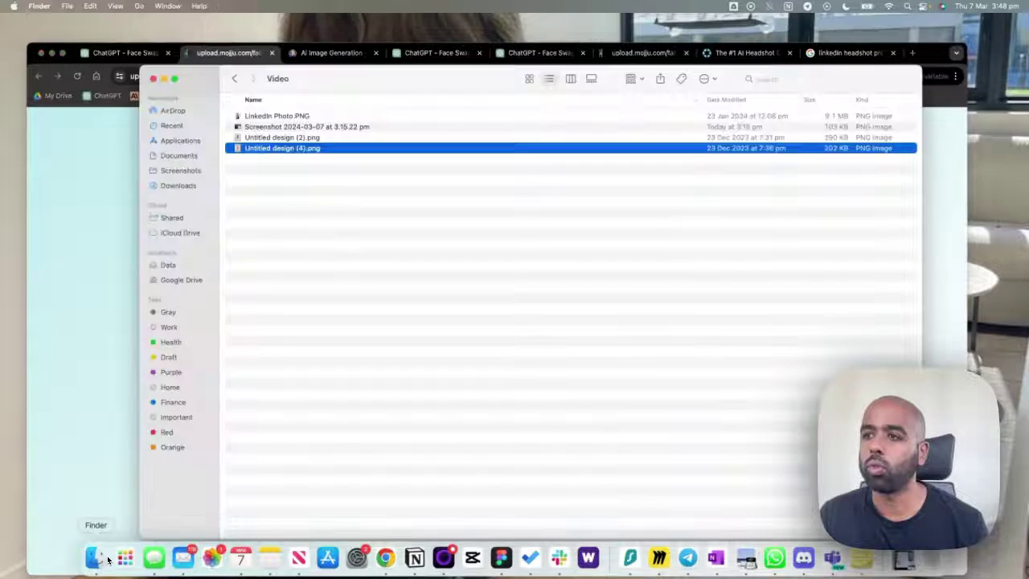
pyautogui.doubleClick(266, 130)
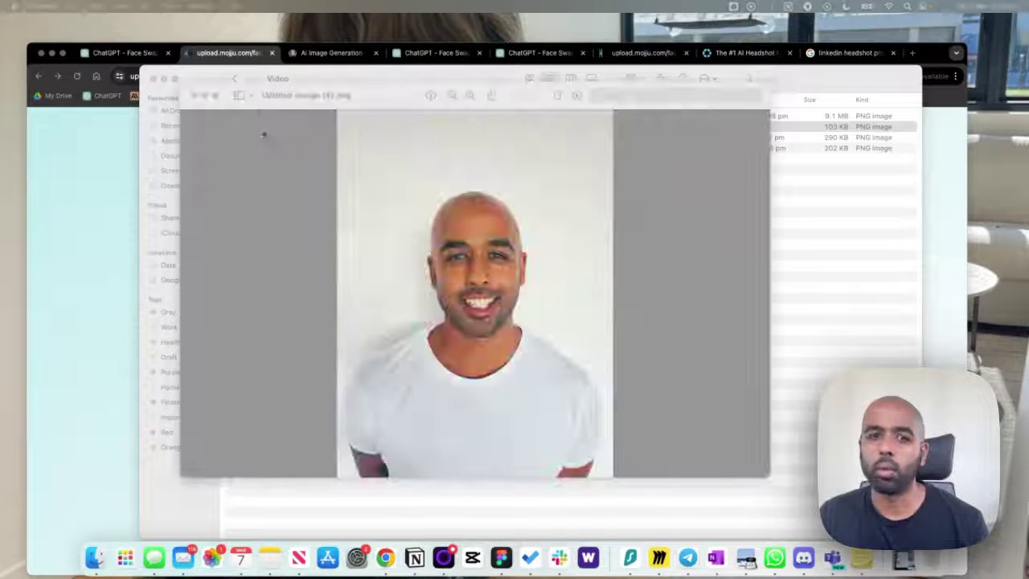
pyautogui.moveTo(616, 345); pyautogui.dragTo(575, 322)
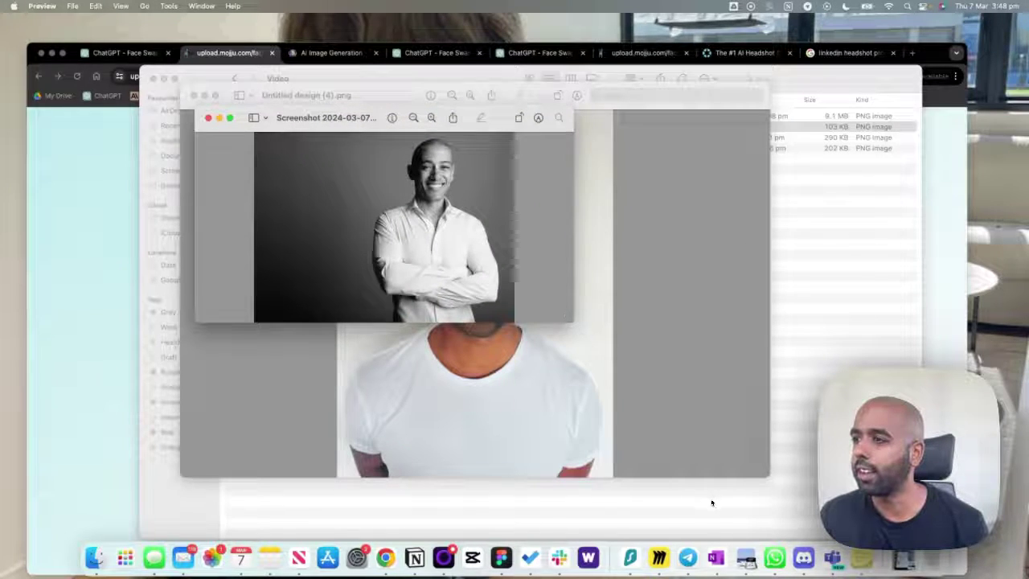
pyautogui.moveTo(577, 328); pyautogui.dragTo(753, 493)
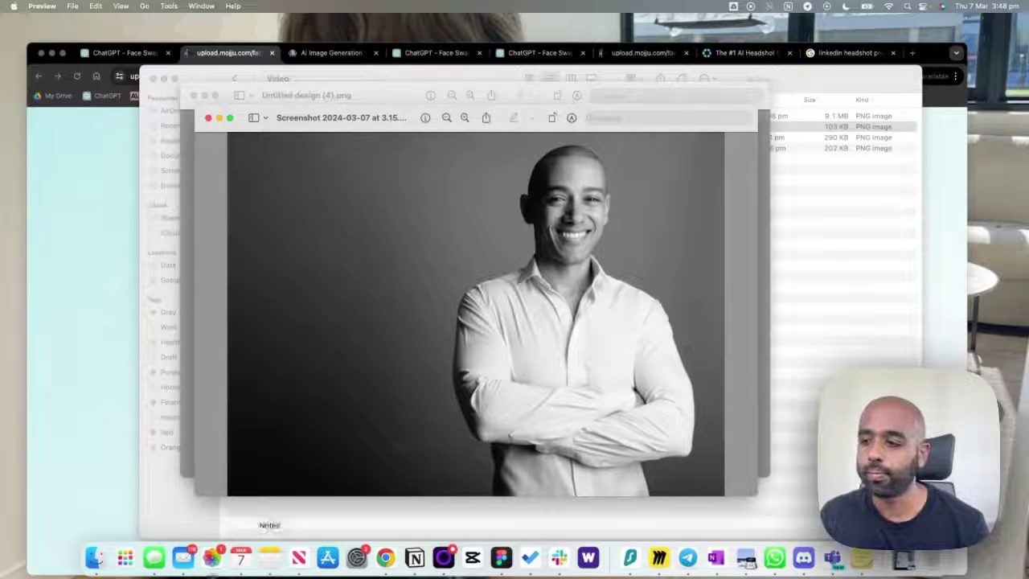
# Step: Switch back to Chrome and upload Untitled design (4).png to Mojju as the image the face is taken from
pyautogui.click(386, 558)
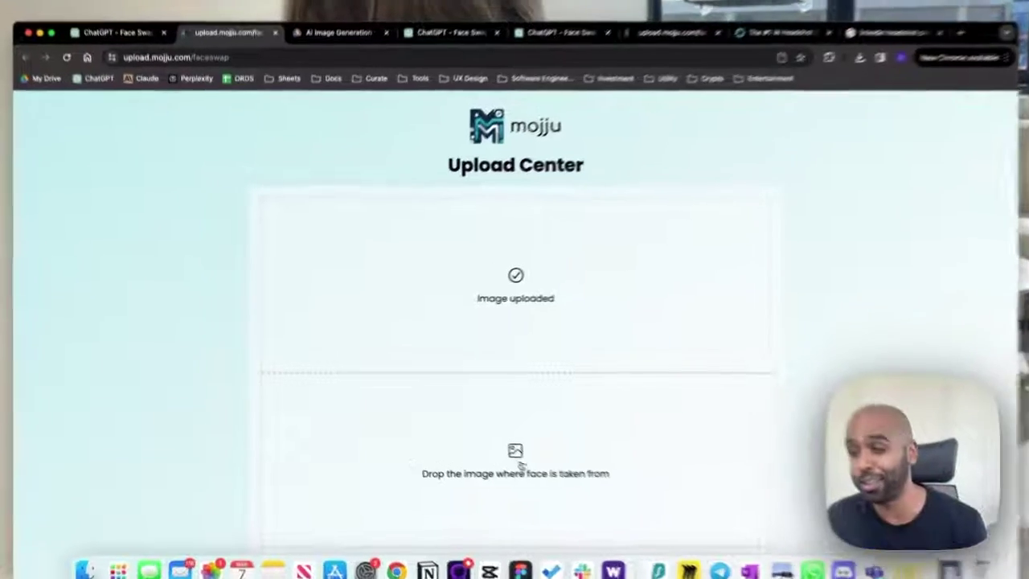
pyautogui.click(499, 452)
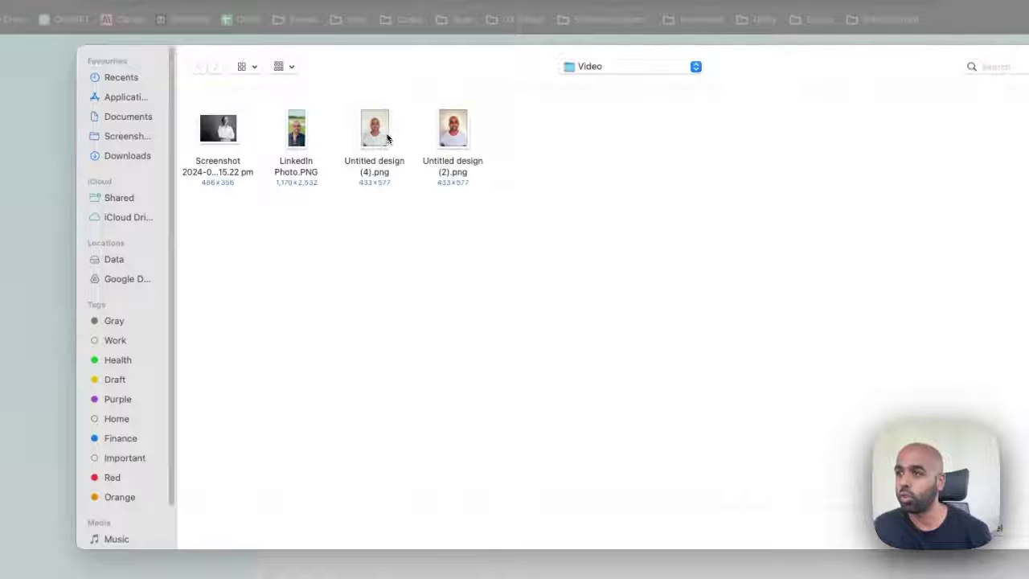
pyautogui.doubleClick(384, 134)
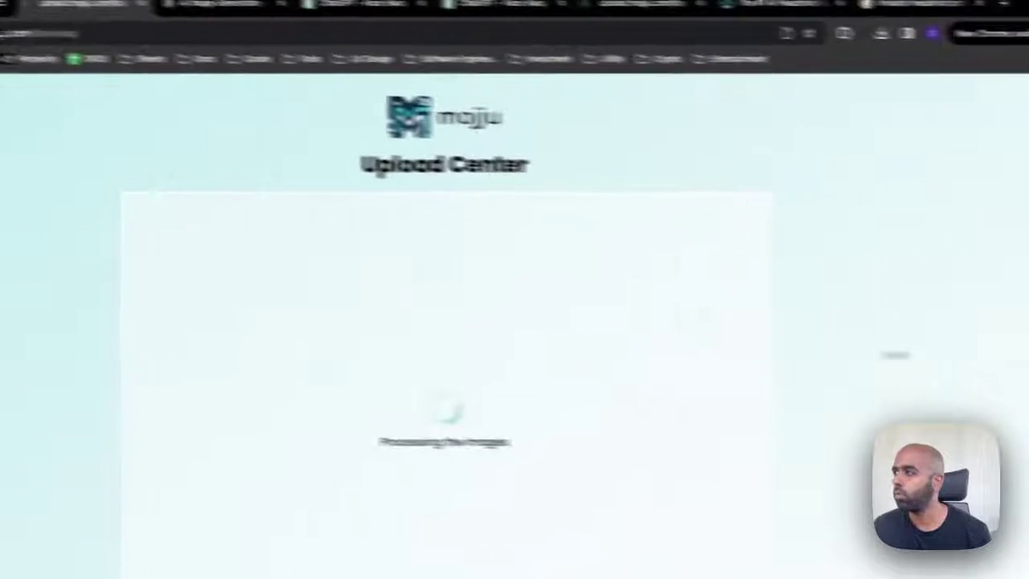
pyautogui.click(46, 31)
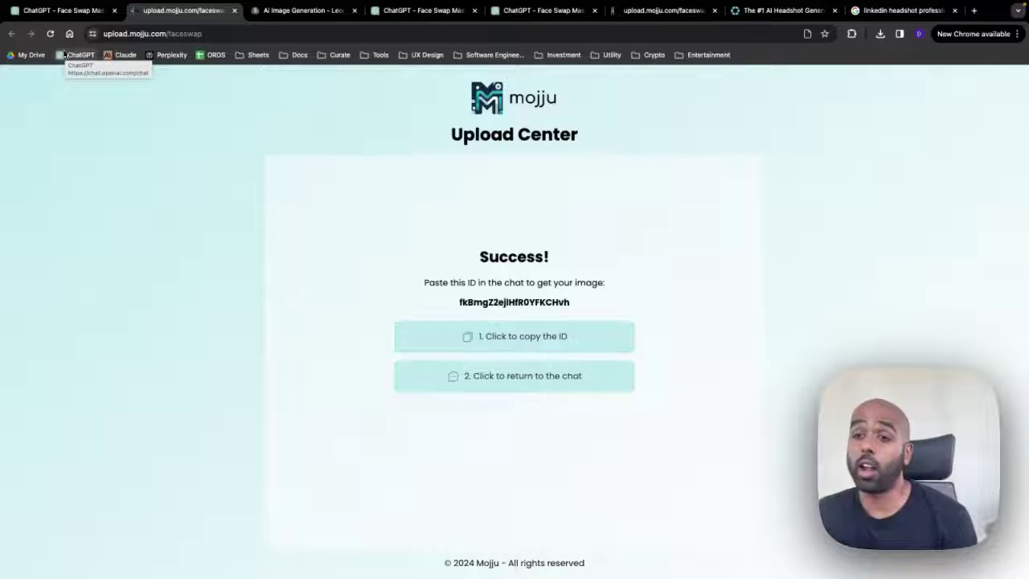
# Step: Copy the generated upload ID into the Face Swap Master chat, send it and allow the connection to upload.mojju.com
pyautogui.moveTo(578, 304); pyautogui.dragTo(443, 300)
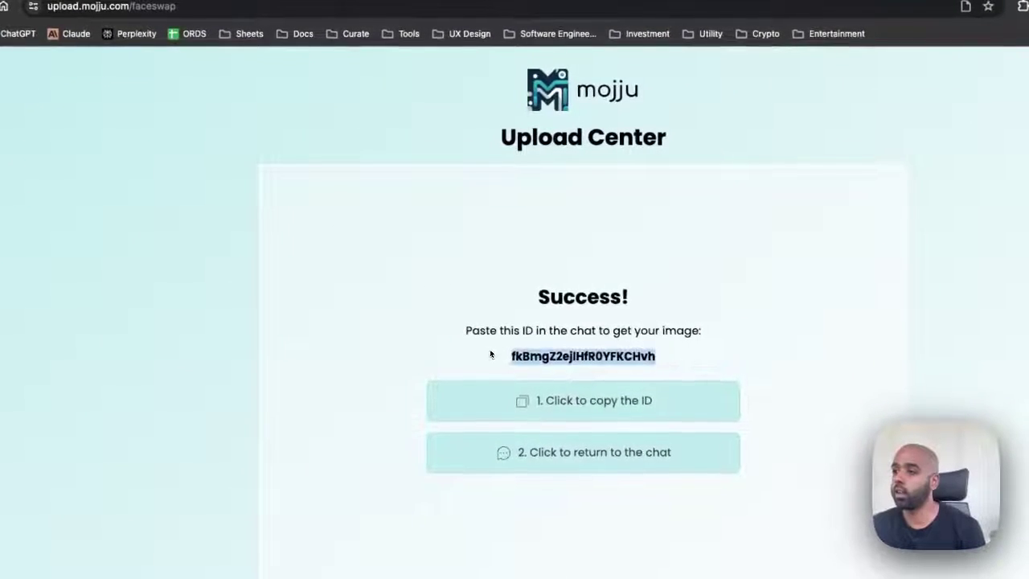
pyautogui.rightClick(540, 356)
pyautogui.click(563, 388)
pyautogui.click(2, 0)
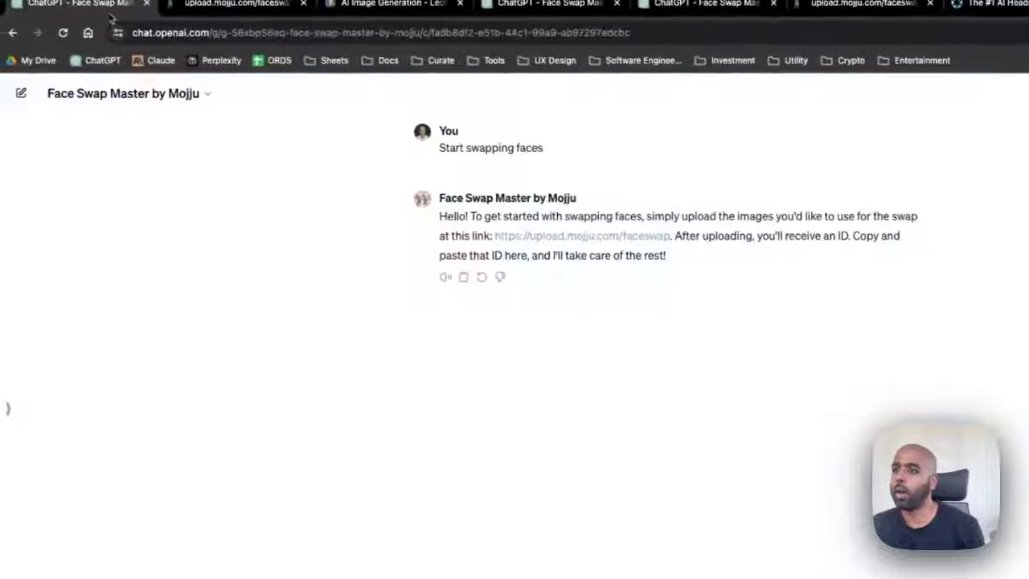
pyautogui.click(386, 533)
pyautogui.hotkey('ctrl', 'v')
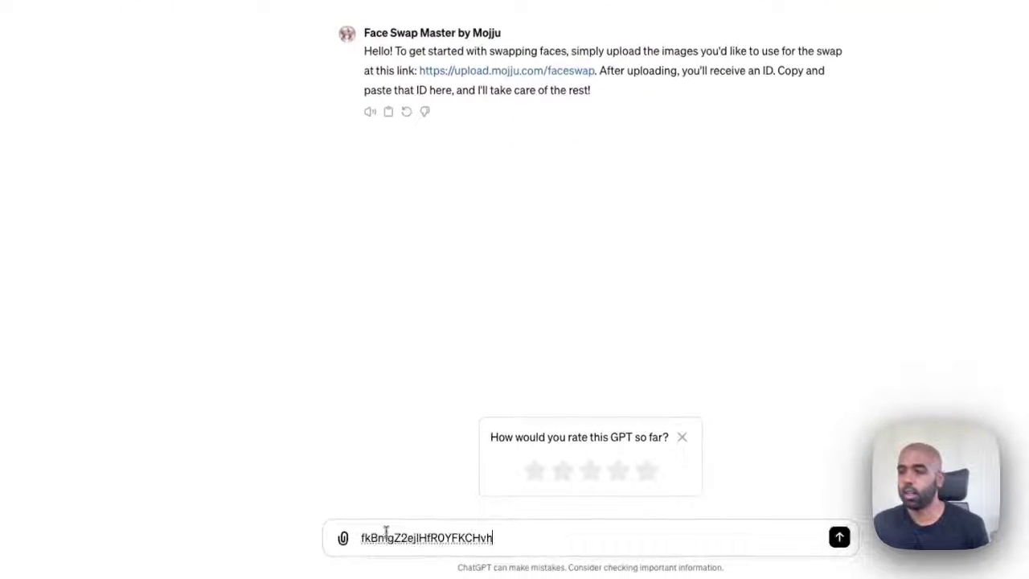
pyautogui.press('Return')
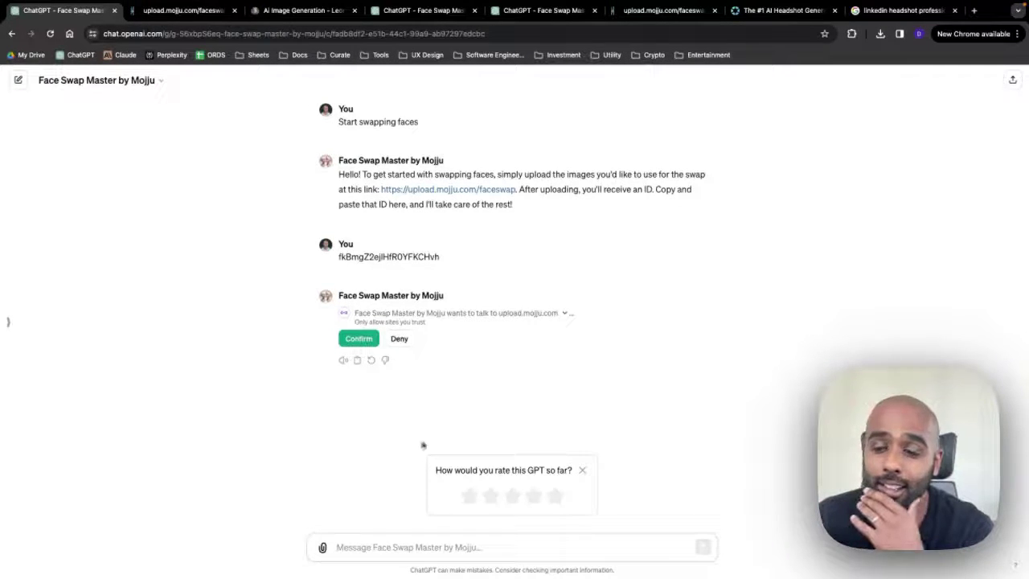
pyautogui.click(359, 339)
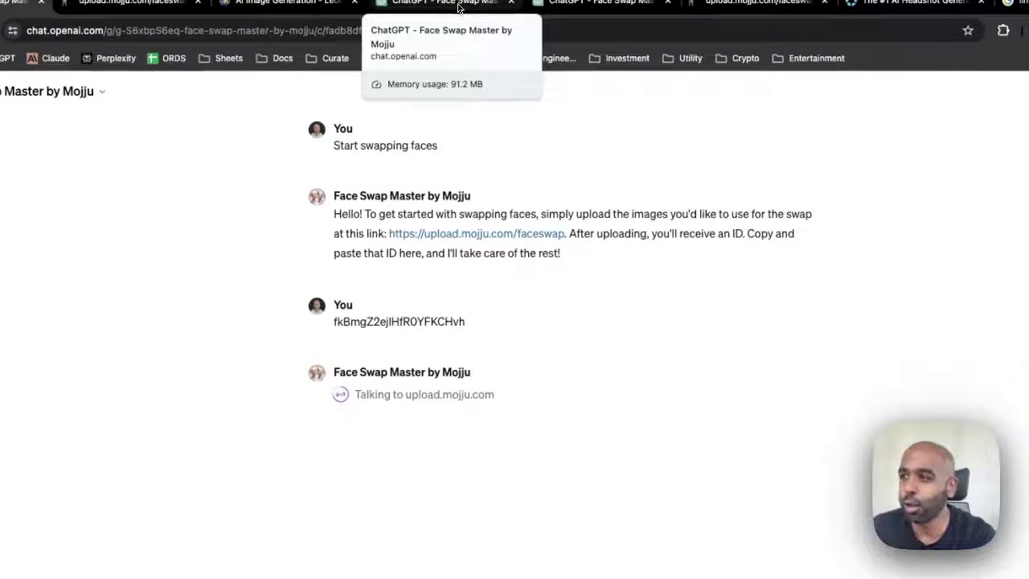
# Step: Examine the swapped headshot in the earlier Face Swap Master chat and the new result in the current chat
pyautogui.click(457, 6)
pyautogui.scroll(3, 468, 292)
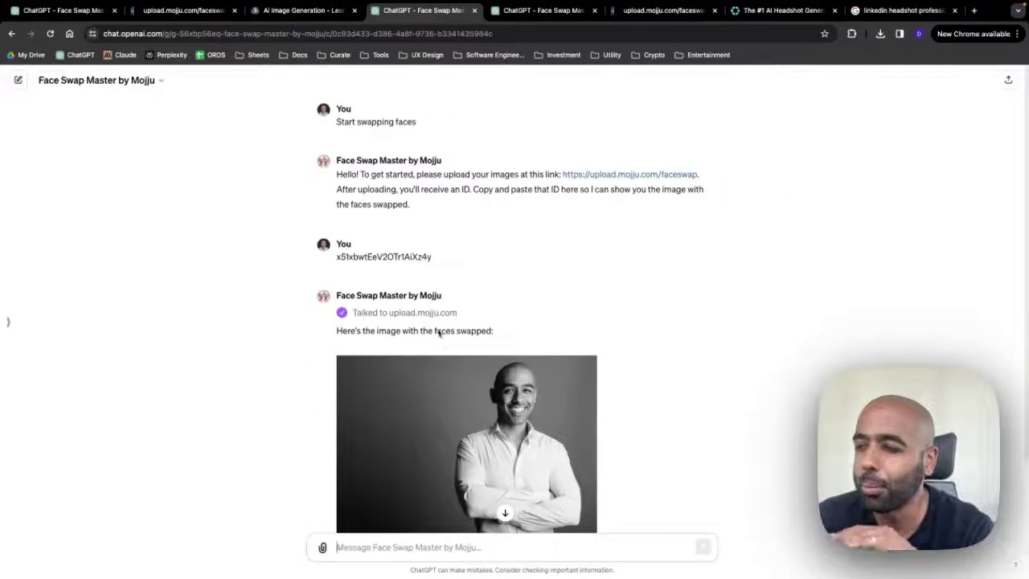
pyautogui.scroll(-2, 483, 345)
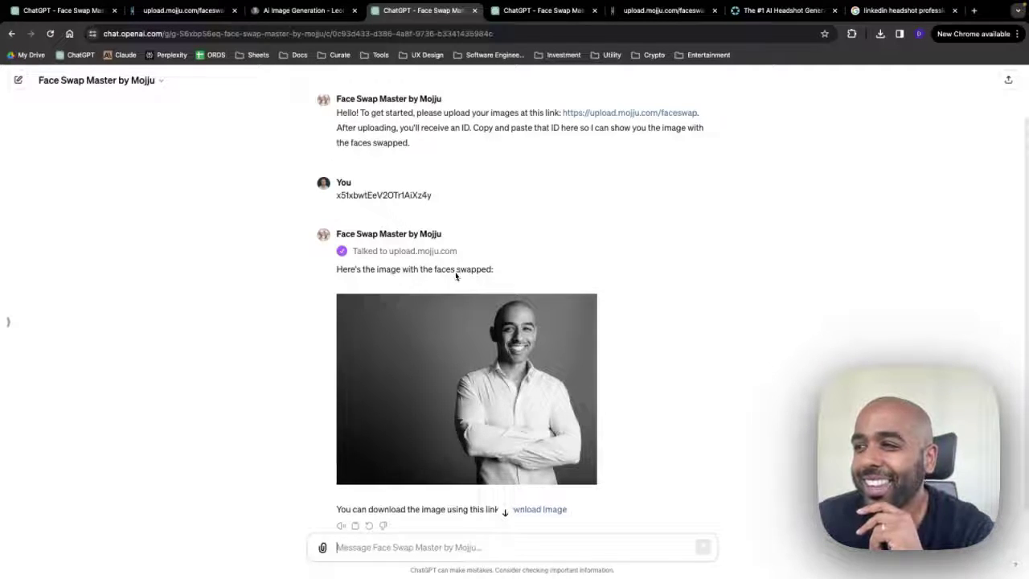
pyautogui.click(95, 11)
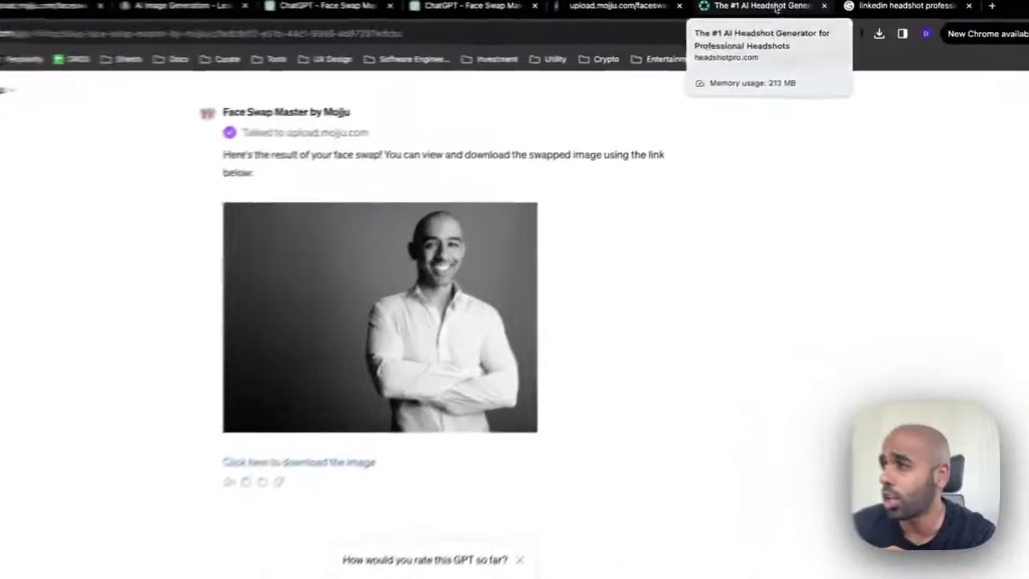
# Step: View the HeadshotPro website as an alternative and compare it with the swapped headshots in both Face Swap Master chats
pyautogui.click(777, 8)
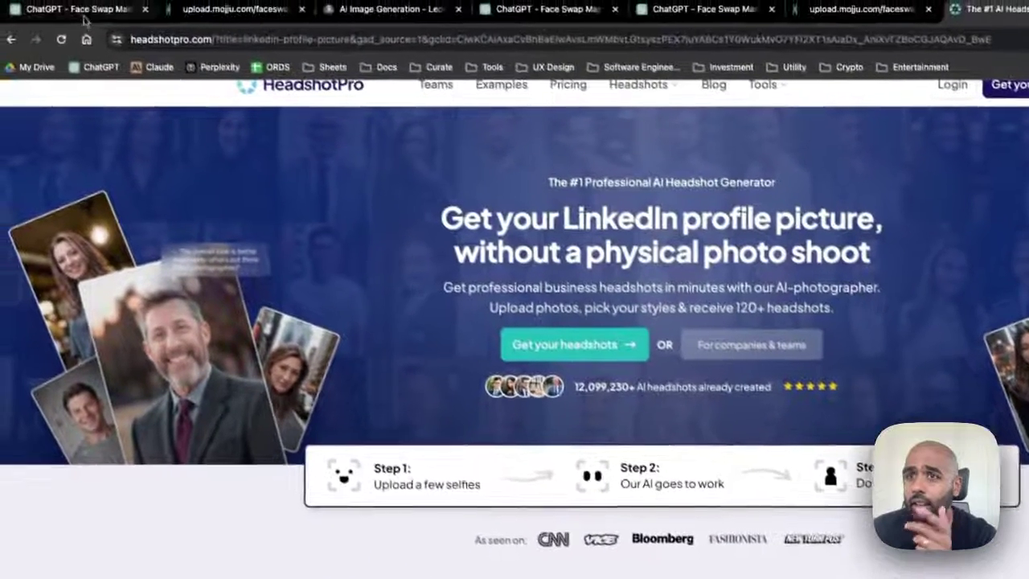
pyautogui.click(110, 18)
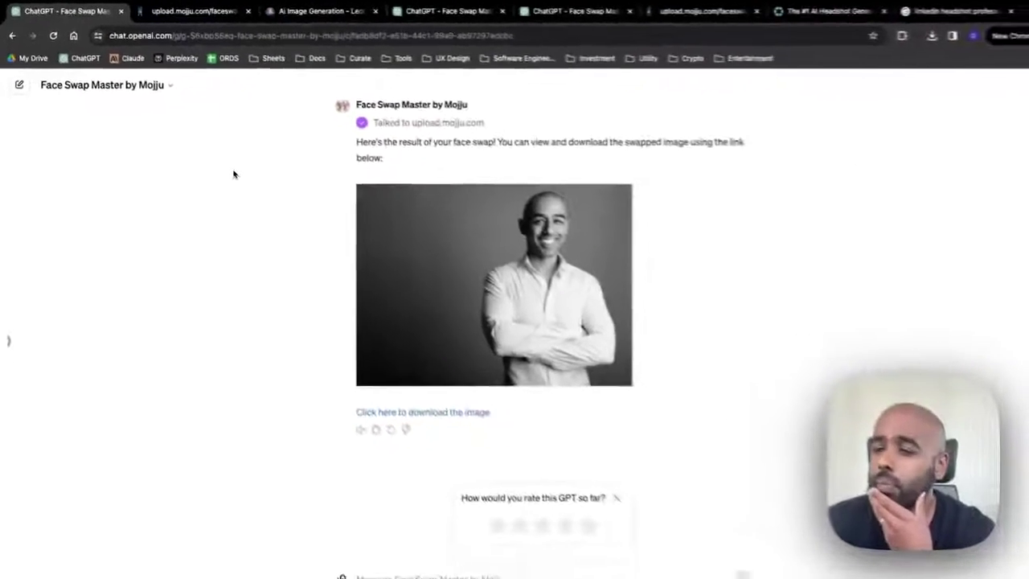
pyautogui.scroll(1, 220, 163)
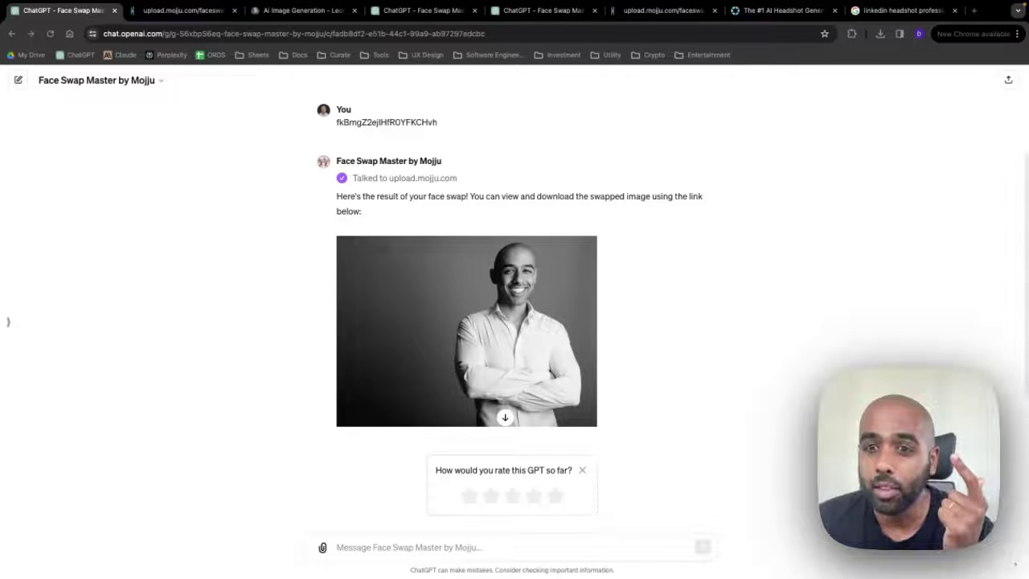
pyautogui.click(406, 16)
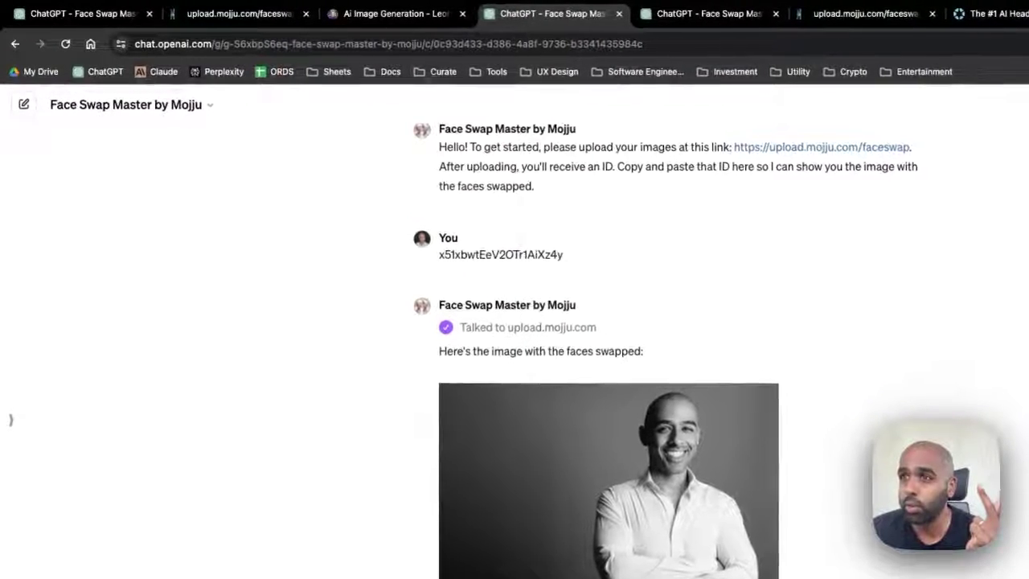